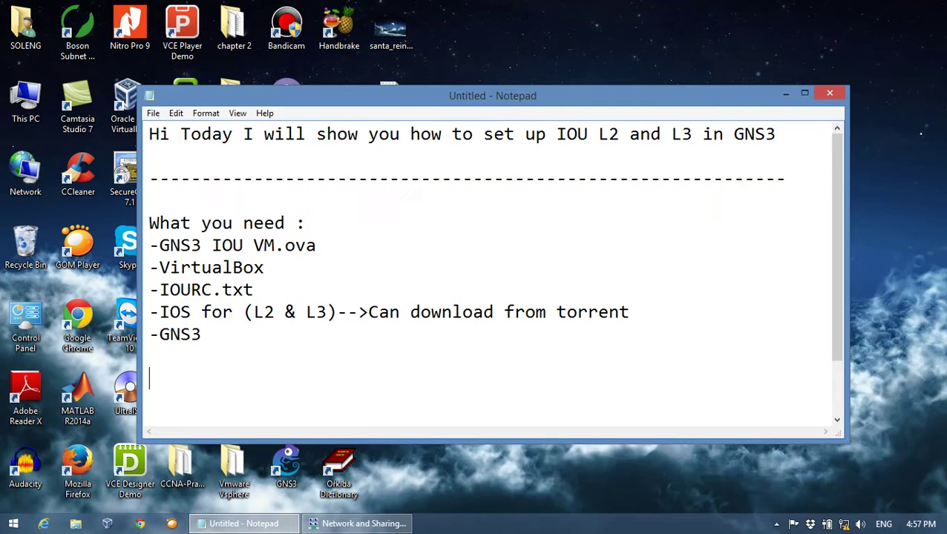
Step: Switch to VirtualBox and import the GNS3 IOU VM.ova appliance from the IOU folder
left_click(784, 96)
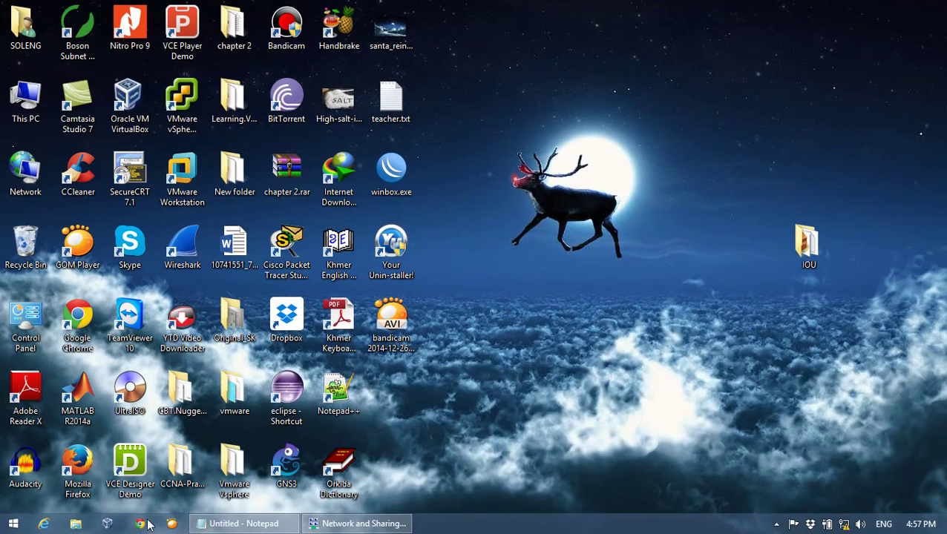
left_click(107, 524)
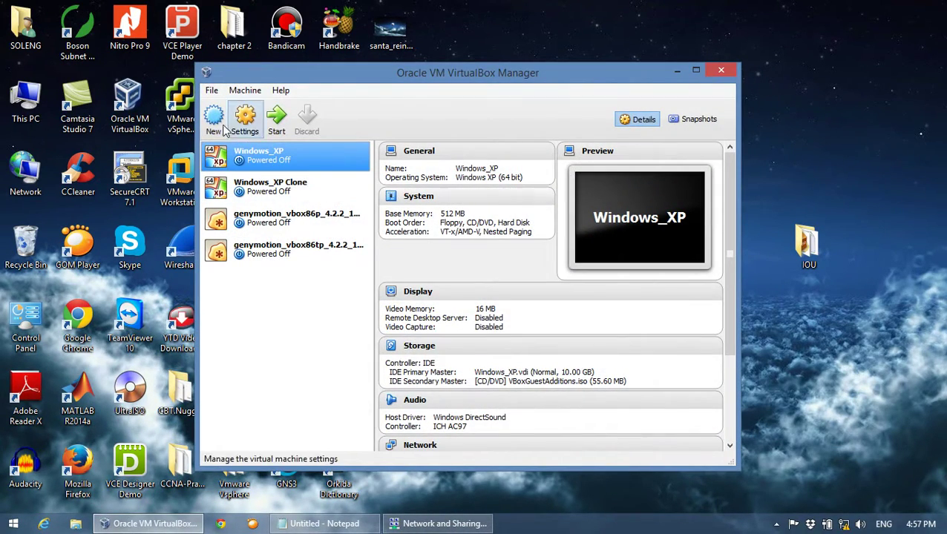
left_click(212, 90)
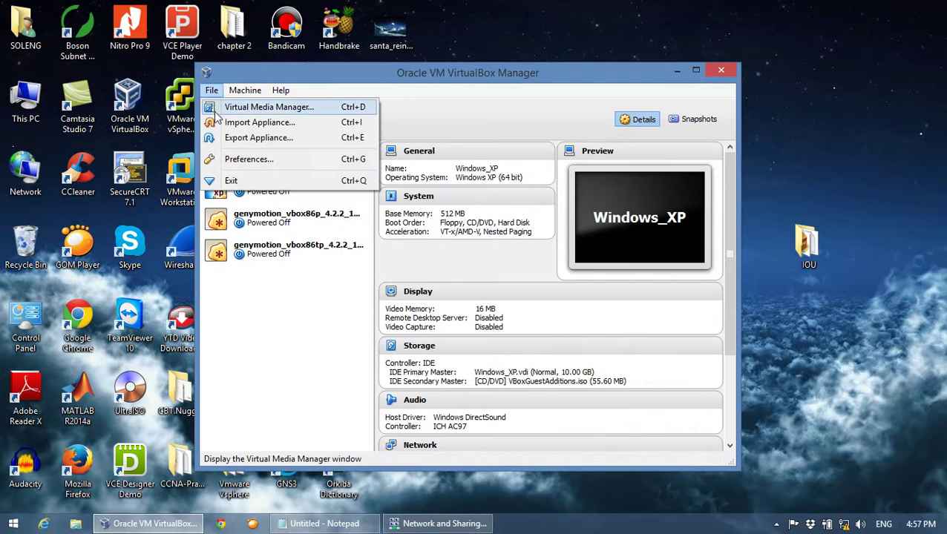
left_click(259, 123)
left_click(598, 213)
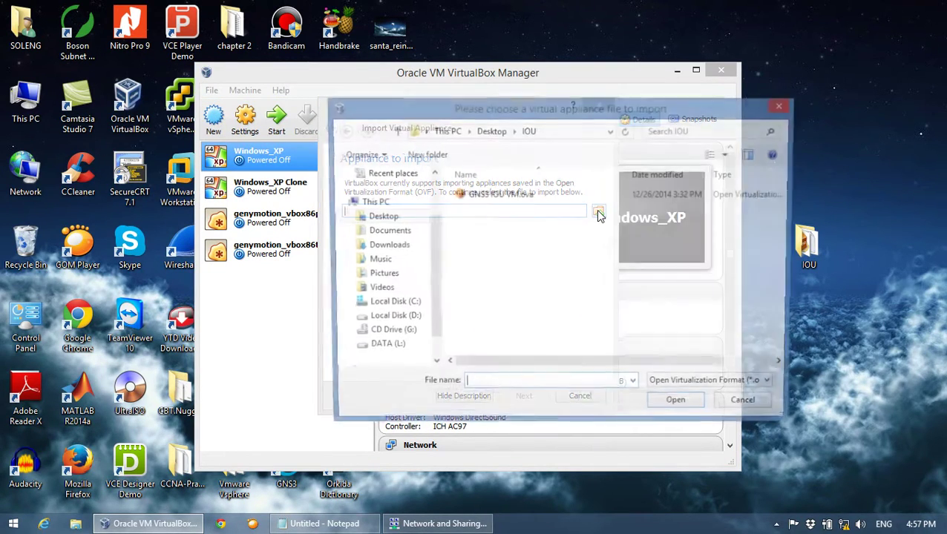
double_click(519, 195)
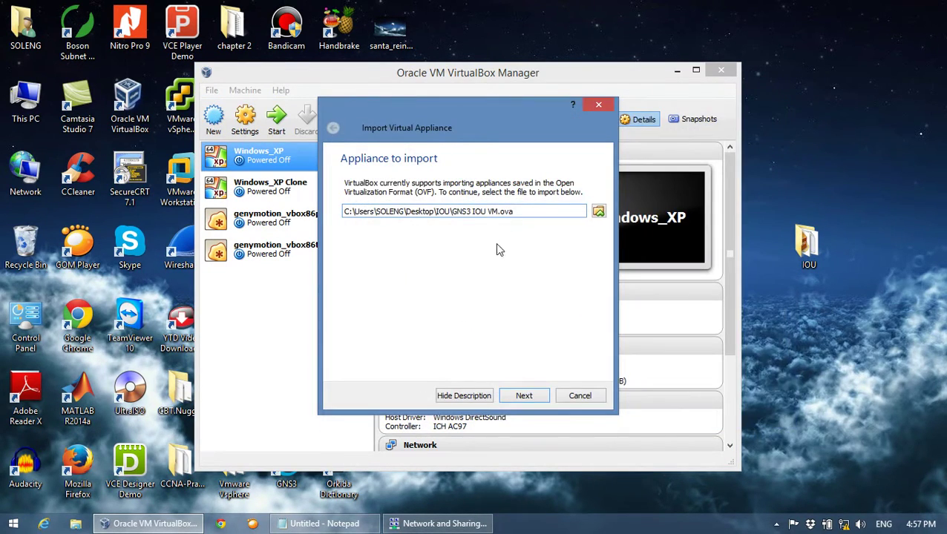
left_click(526, 395)
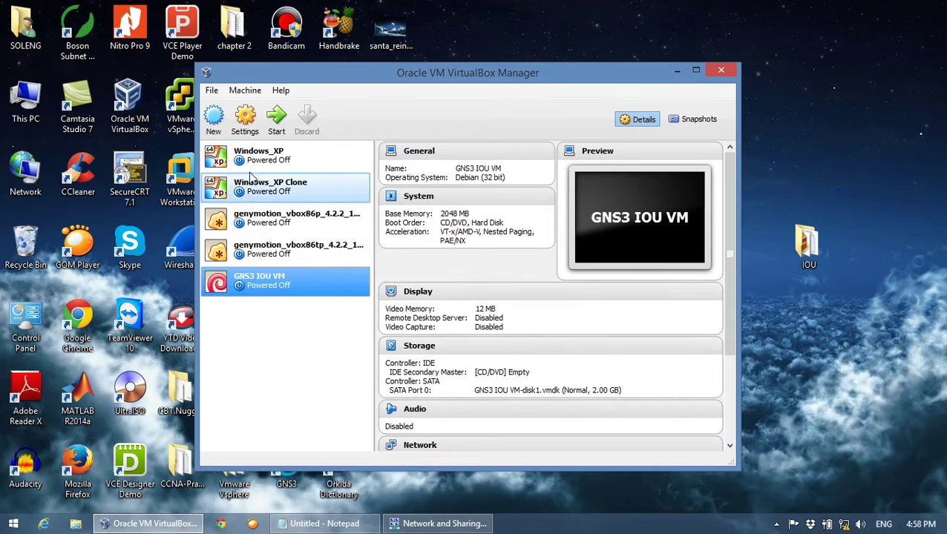
Step: Set network Adapter 1 of the GNS3 IOU VM to the host-only interface VirtualBox Host-Only Ethernet Adapter
left_click(245, 121)
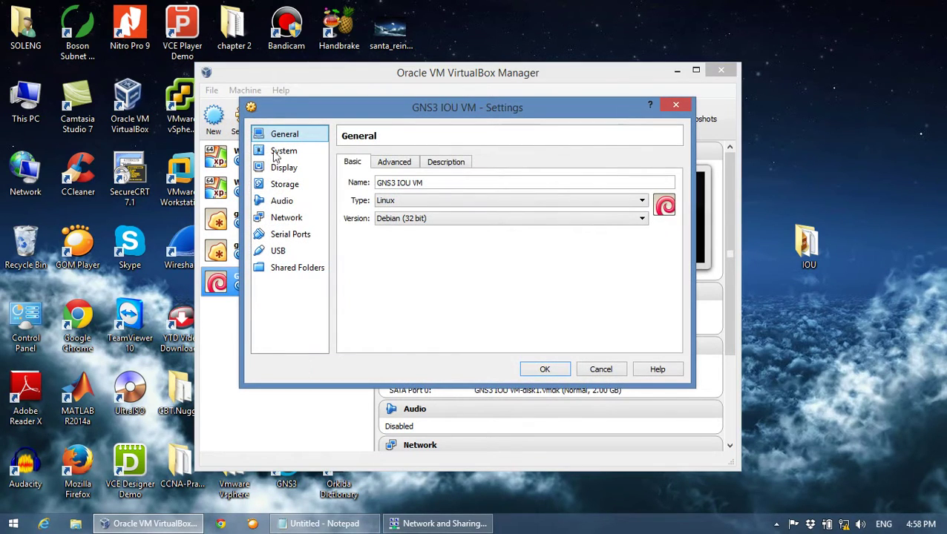
left_click(307, 218)
left_click(452, 215)
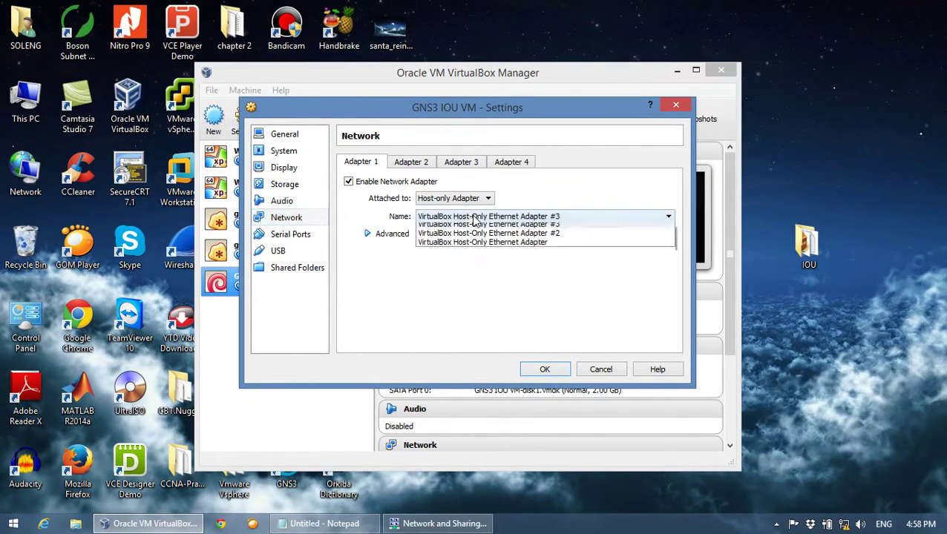
left_click(473, 247)
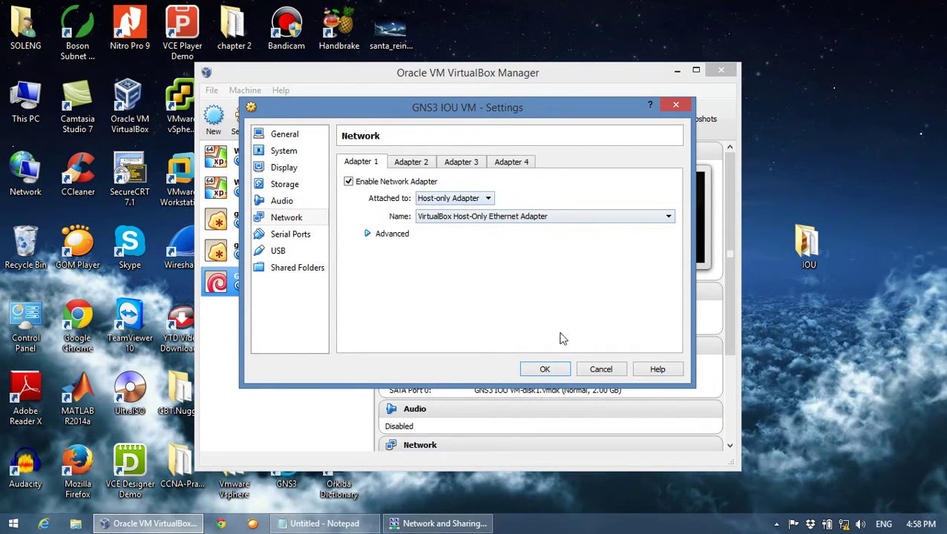
left_click(549, 368)
Step: Start the GNS3 IOU VM and dismiss the keyboard capture and mouse integration notices in its window
left_click(281, 128)
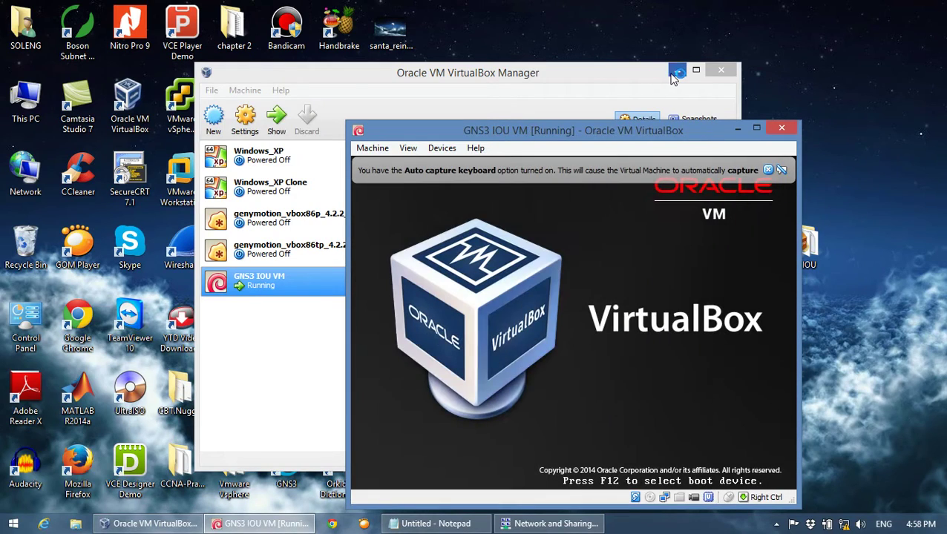
left_click_drag(668, 132, 596, 69)
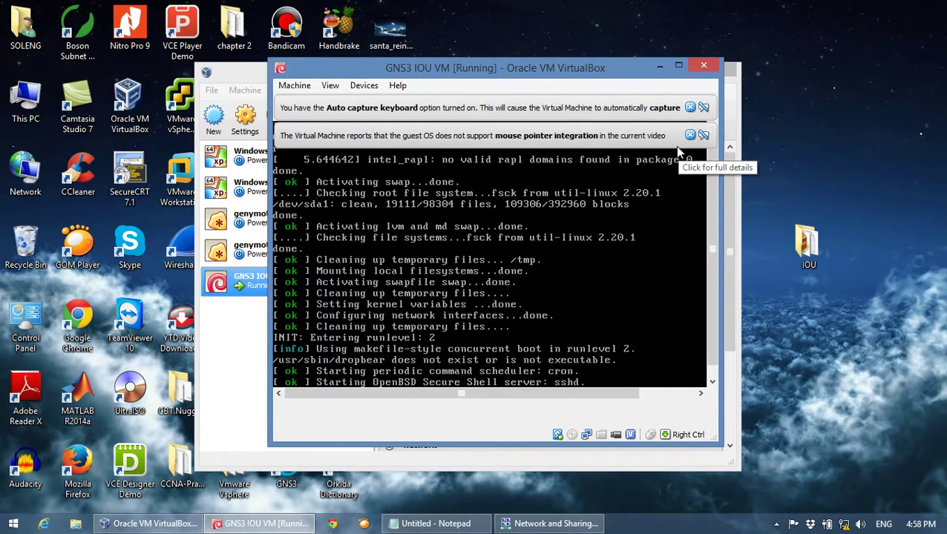
left_click(690, 135)
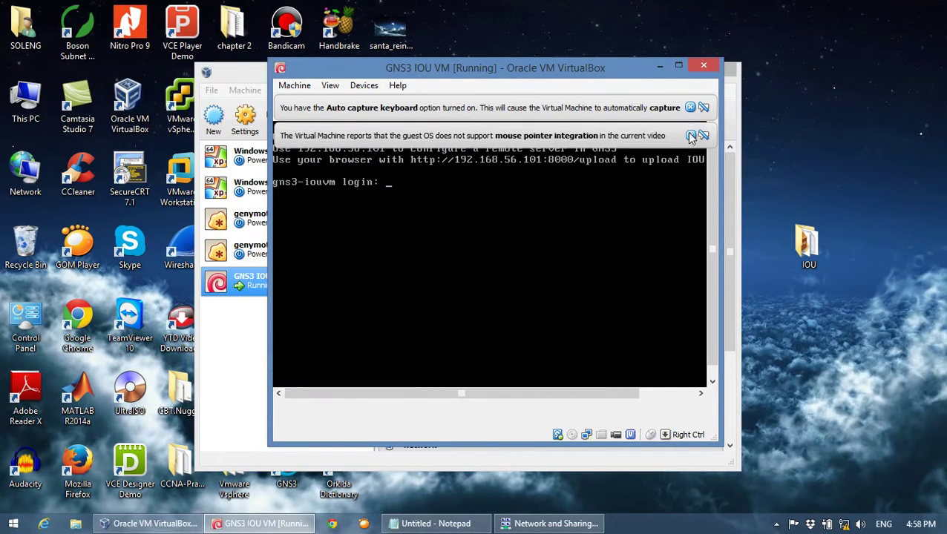
left_click(690, 108)
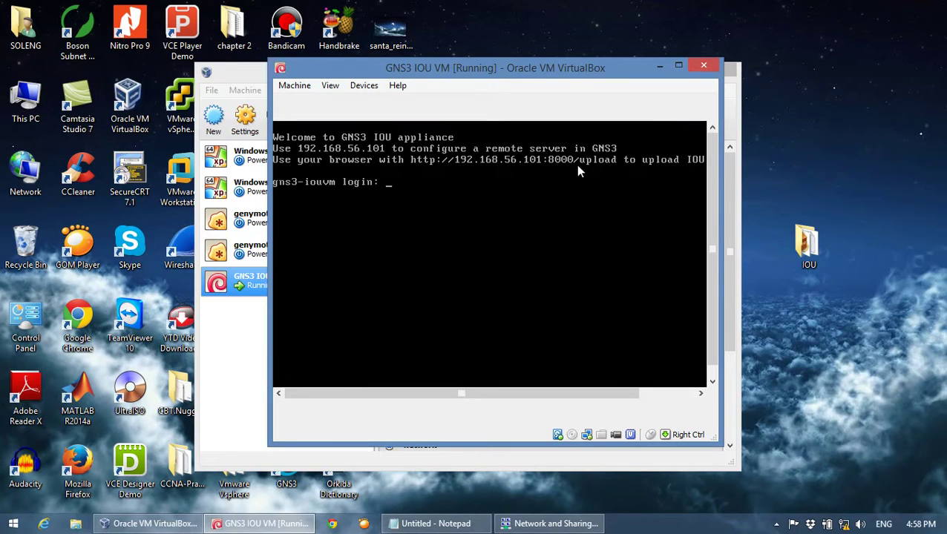
left_click_drag(553, 74, 534, 45)
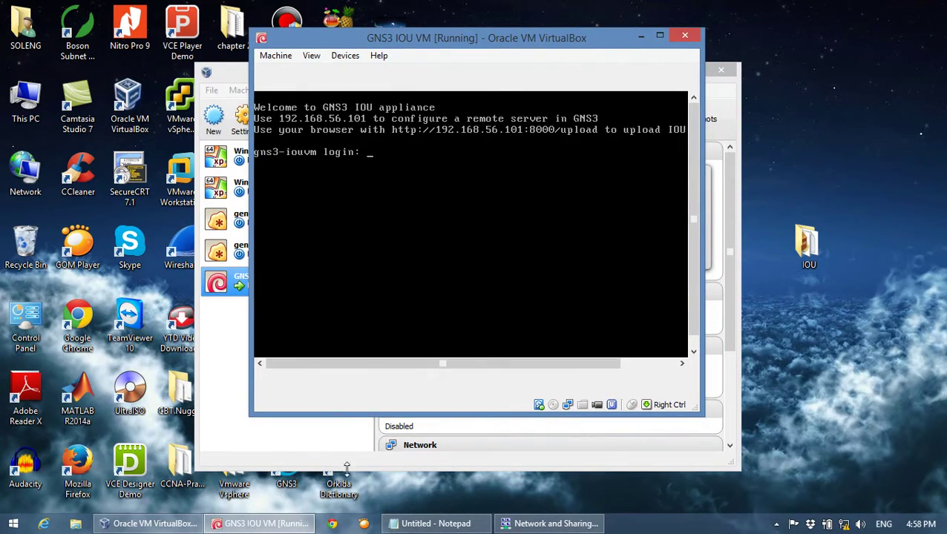
Step: Open Firefox and load the VM's upload page at 192.168.56.101:8000/upload
double_click(78, 466)
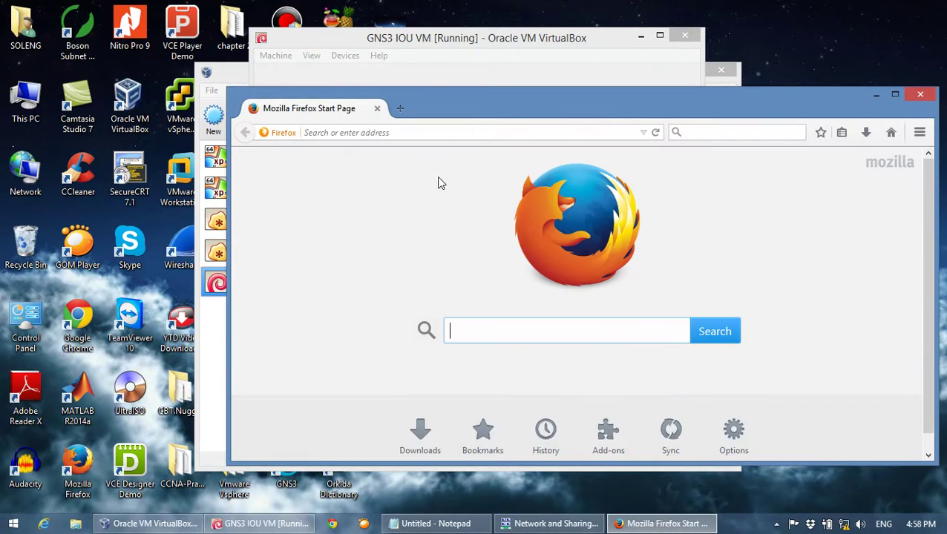
left_click_drag(474, 107, 495, 163)
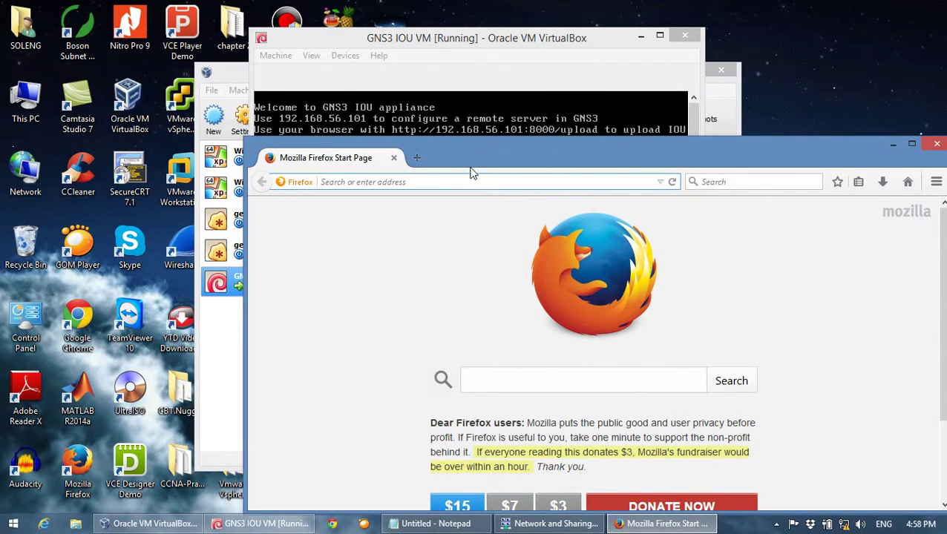
type("192.168.56.101:8000/u")
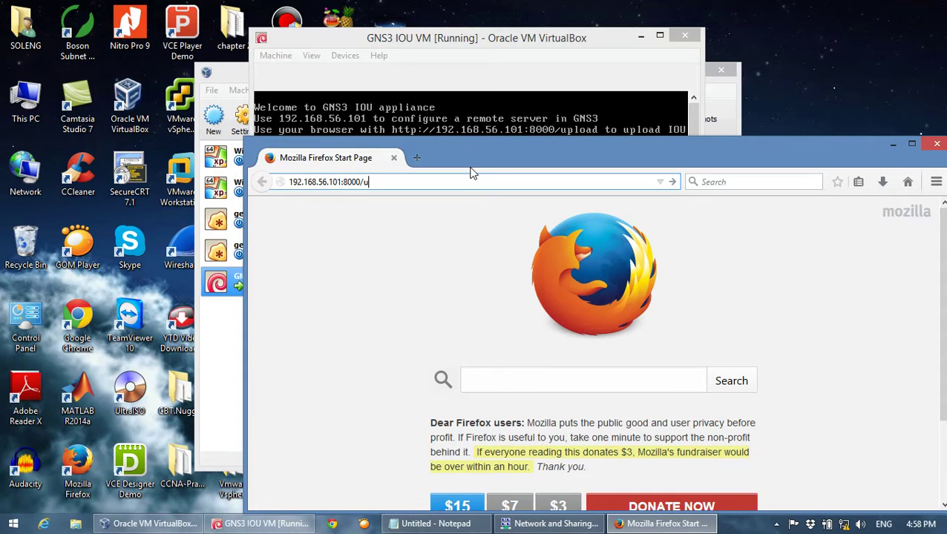
type("pload")
key("Return")
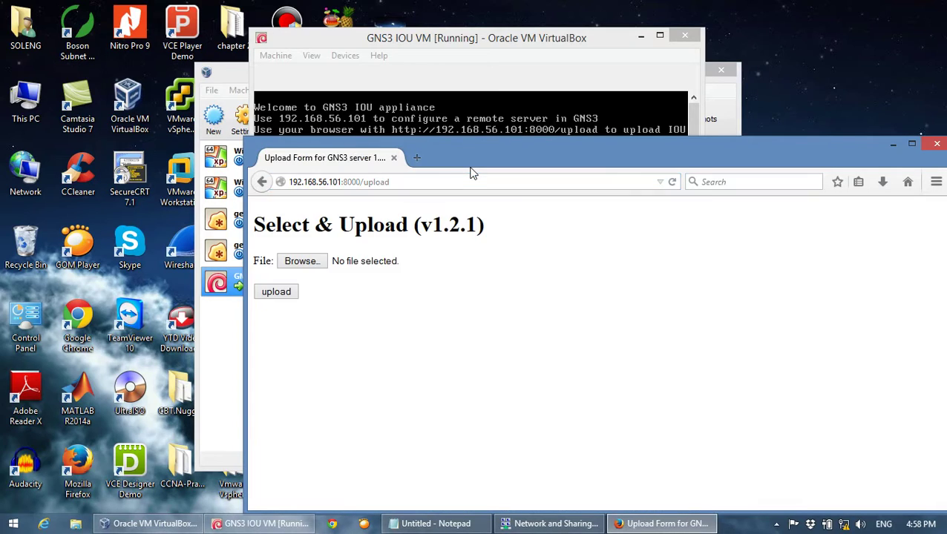
Step: Upload the L2 image i86bi-linux-l2-ipbasek9-15.1c.bin from the IOU folder to the GNS3 server
left_click(298, 262)
left_click_drag(711, 229, 709, 319)
double_click(520, 262)
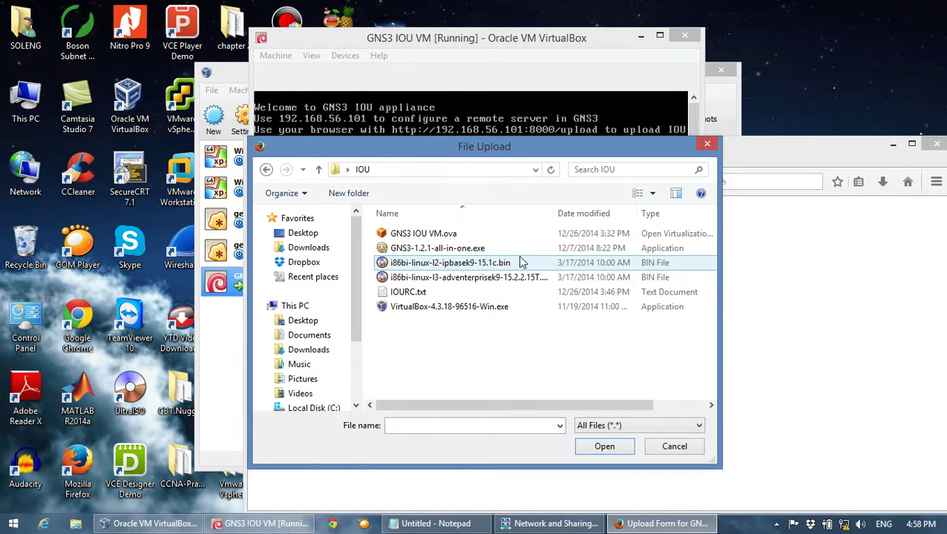
double_click(520, 261)
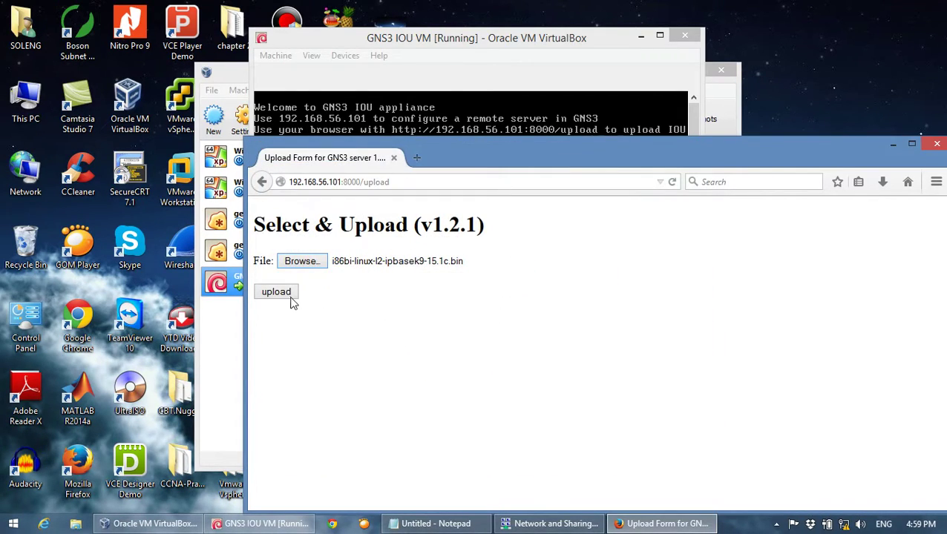
left_click(289, 296)
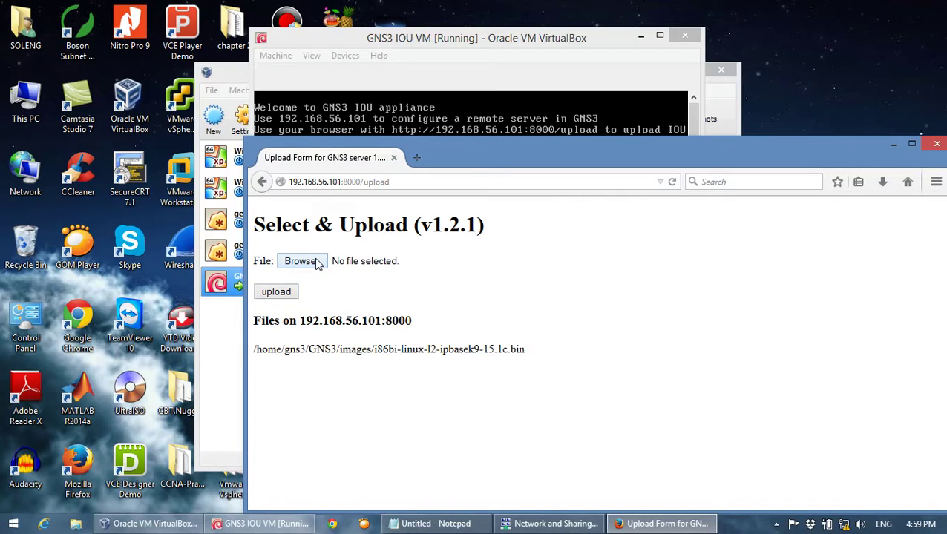
Step: Upload the L3 image i86bi-linux-l3-adventerprisek9-15.2.2.15T.bin to the GNS3 server
left_click(317, 263)
double_click(519, 277)
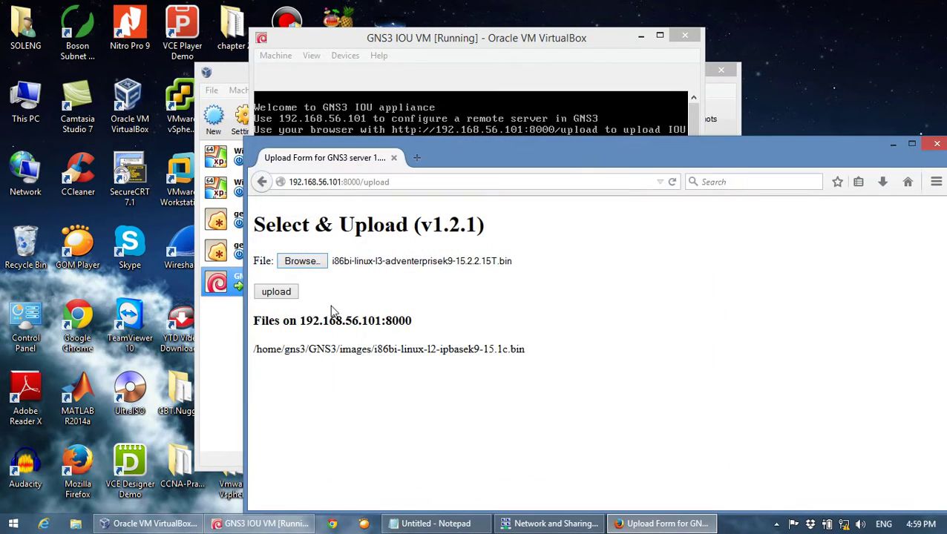
left_click(288, 295)
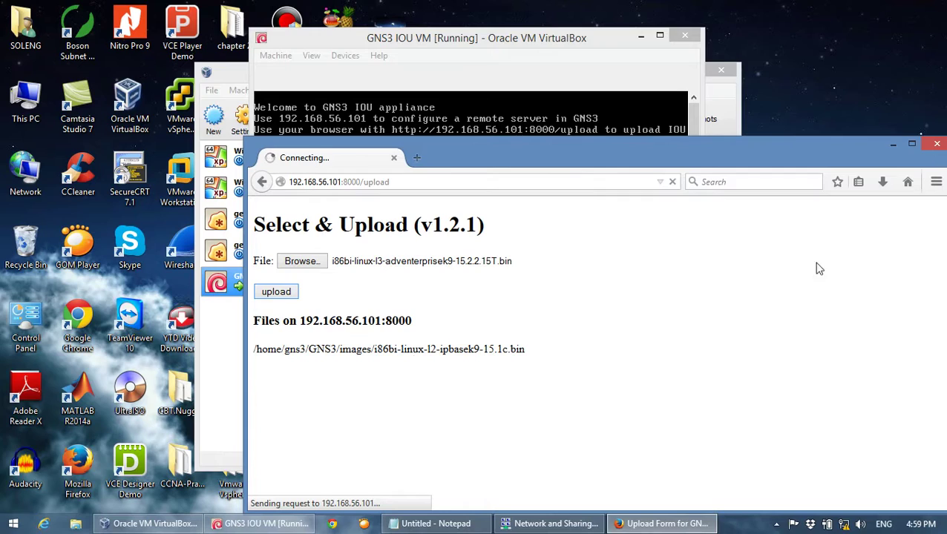
Step: Minimize the open windows and launch GNS3, dismissing the Getting started window and the new project dialog
left_click(893, 146)
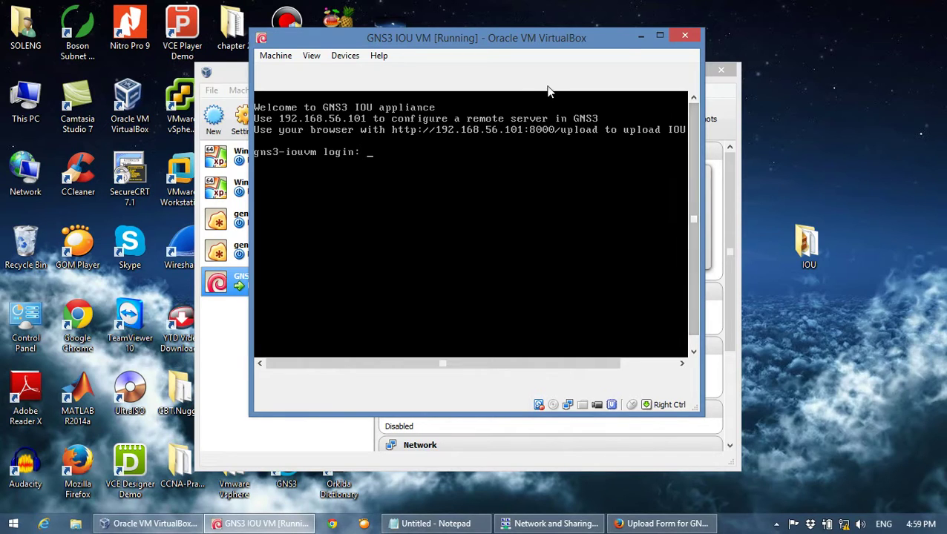
left_click(640, 37)
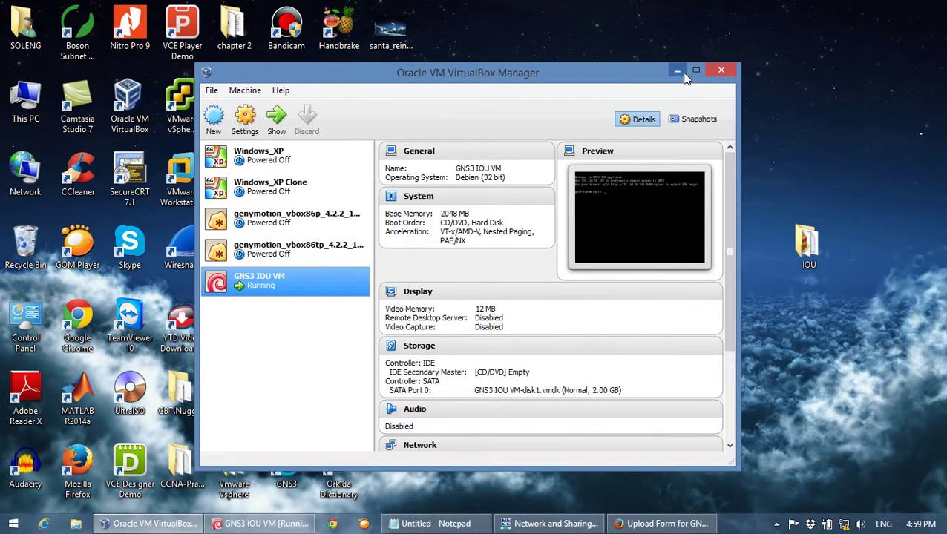
left_click(678, 72)
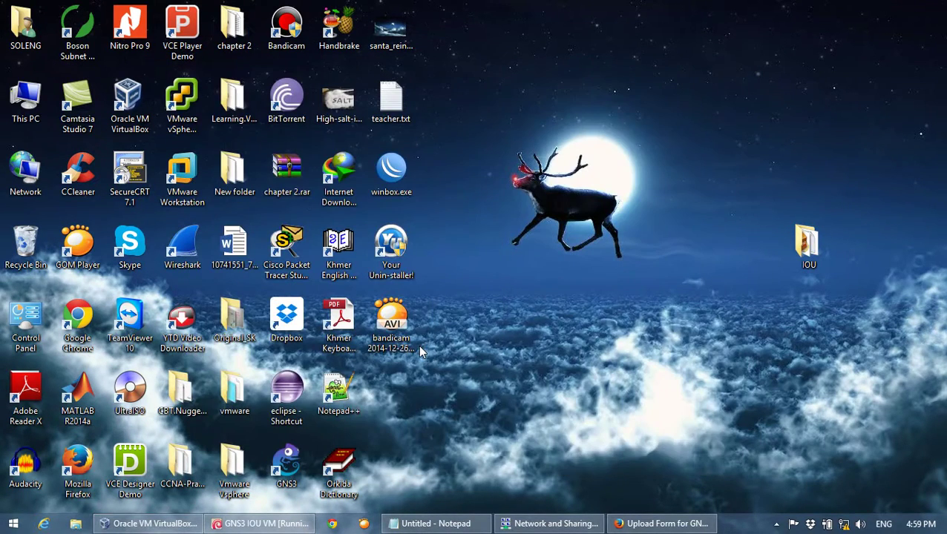
double_click(286, 464)
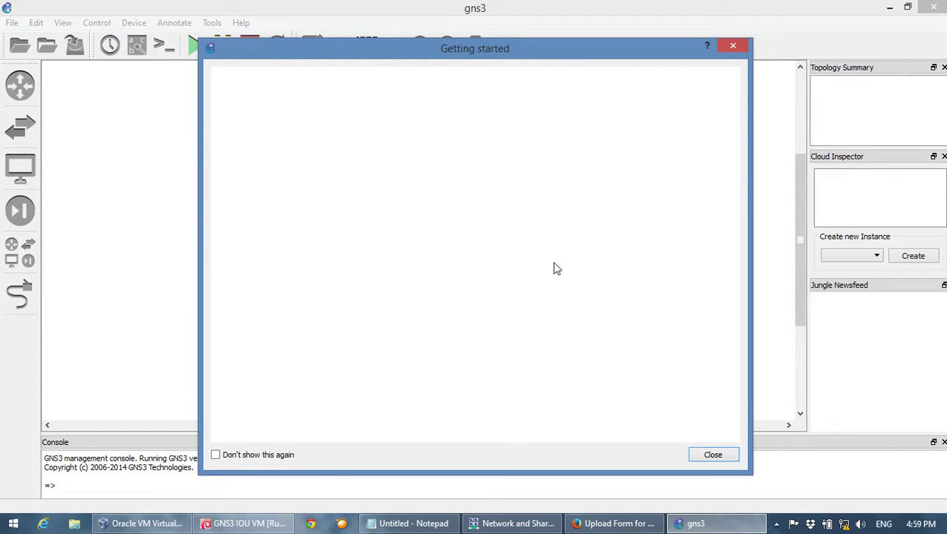
left_click(715, 457)
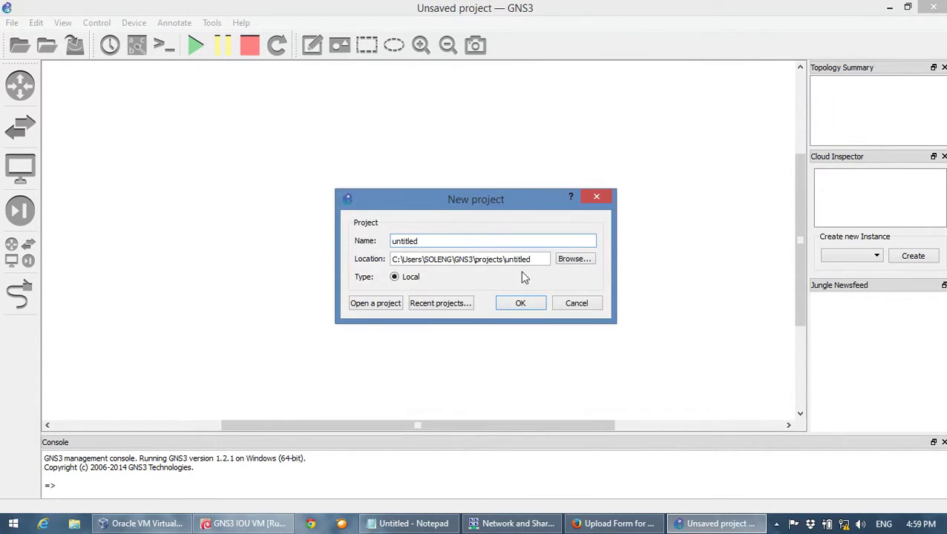
left_click(569, 303)
Step: Set the local GNS3 server's host binding to 192.168.56.102 in the preferences
left_click(37, 23)
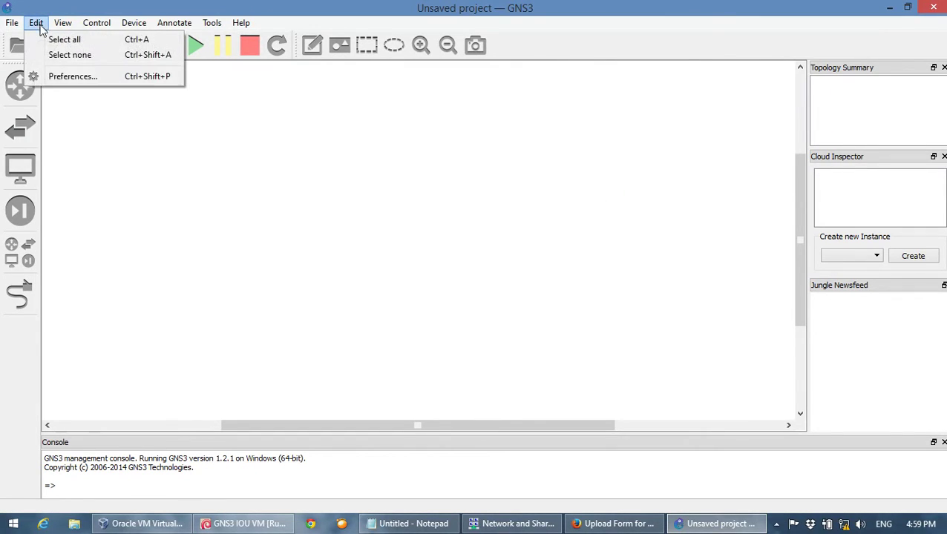
left_click(52, 76)
left_click(346, 60)
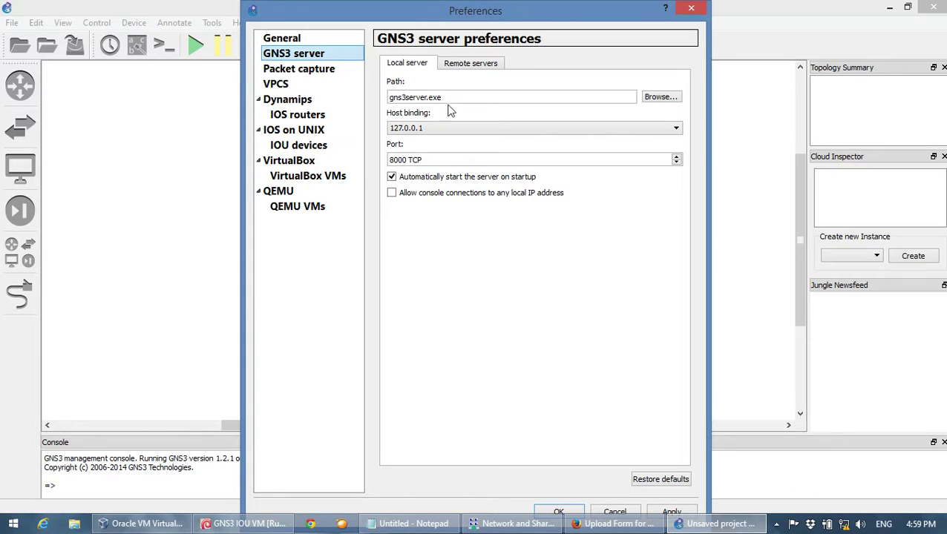
left_click(463, 131)
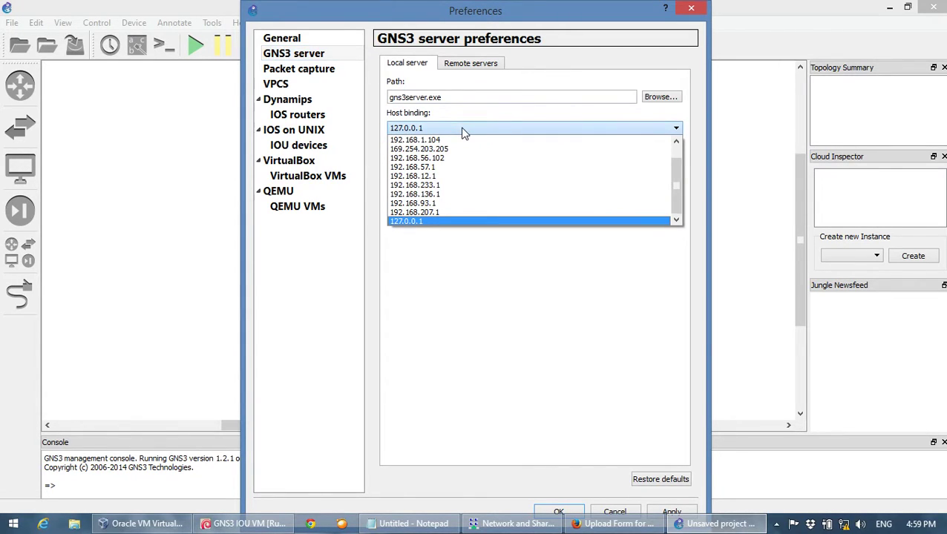
left_click(455, 158)
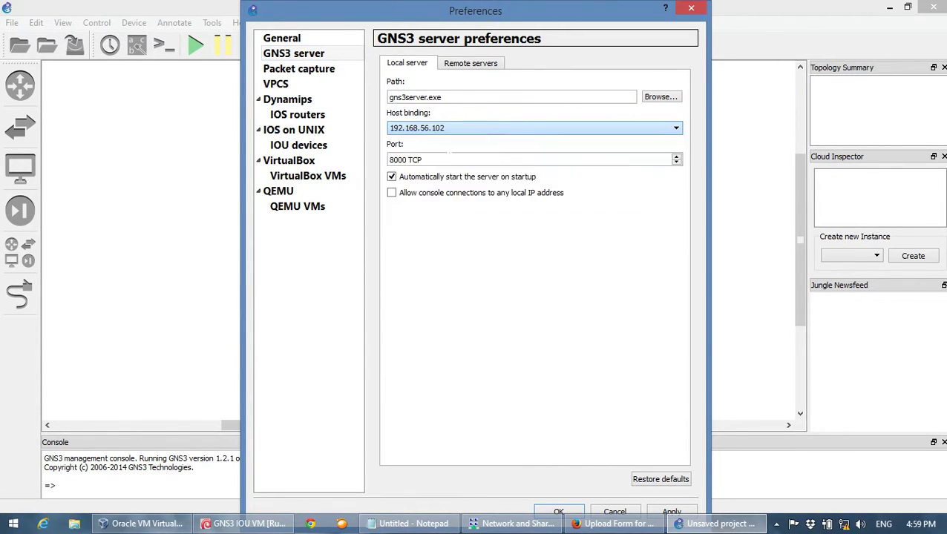
Step: Check the IPv4 address of the VirtualBox Host-Only Network connection in the Windows network details
left_click(516, 523)
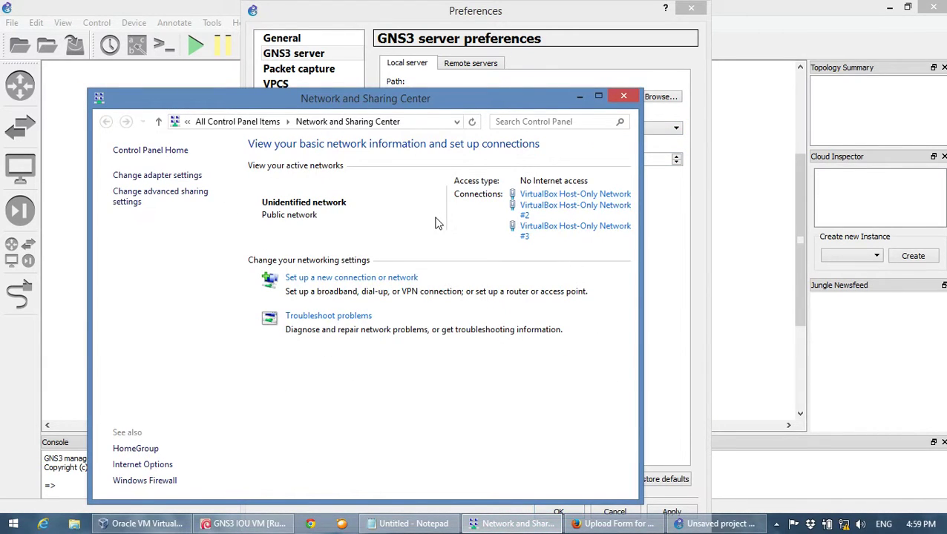
left_click(534, 220)
left_click(398, 253)
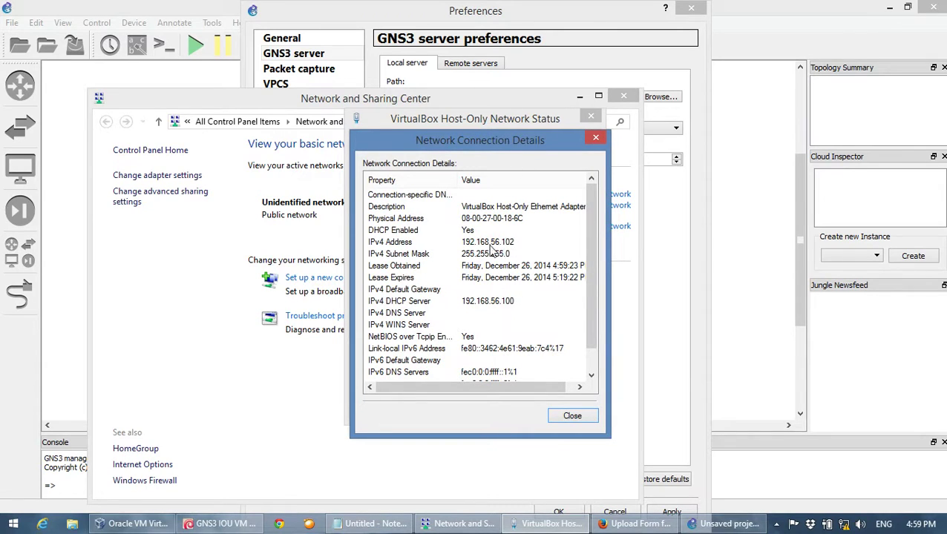
left_click(571, 416)
left_click(590, 117)
left_click(623, 95)
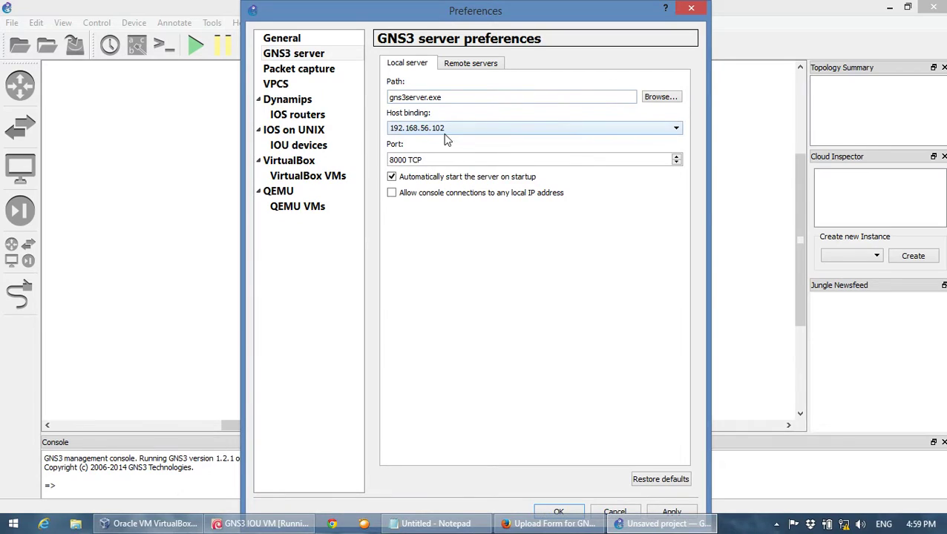
Step: Add 192.168.56.101 on port 8000 as a remote GNS3 server, checking the address against the upload page, and apply the setting
left_click(468, 65)
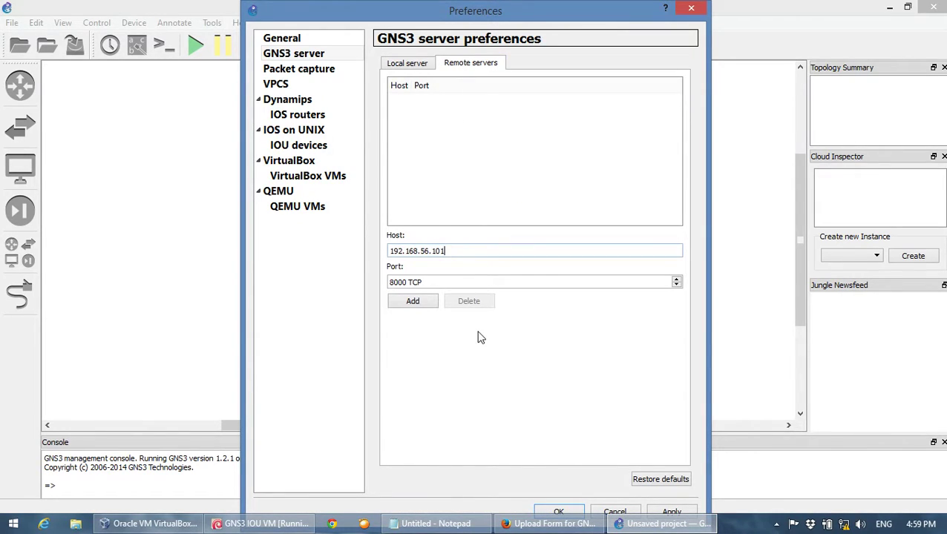
left_click(551, 524)
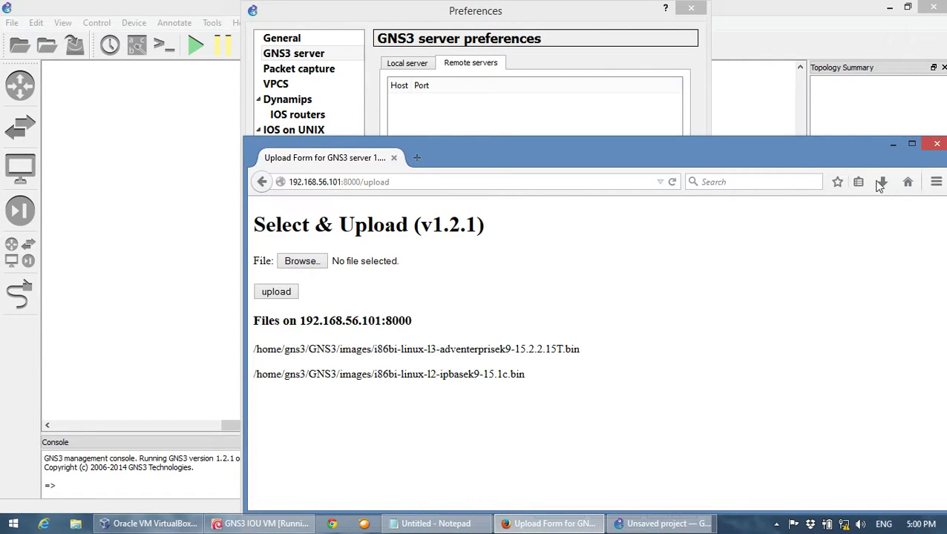
left_click(892, 143)
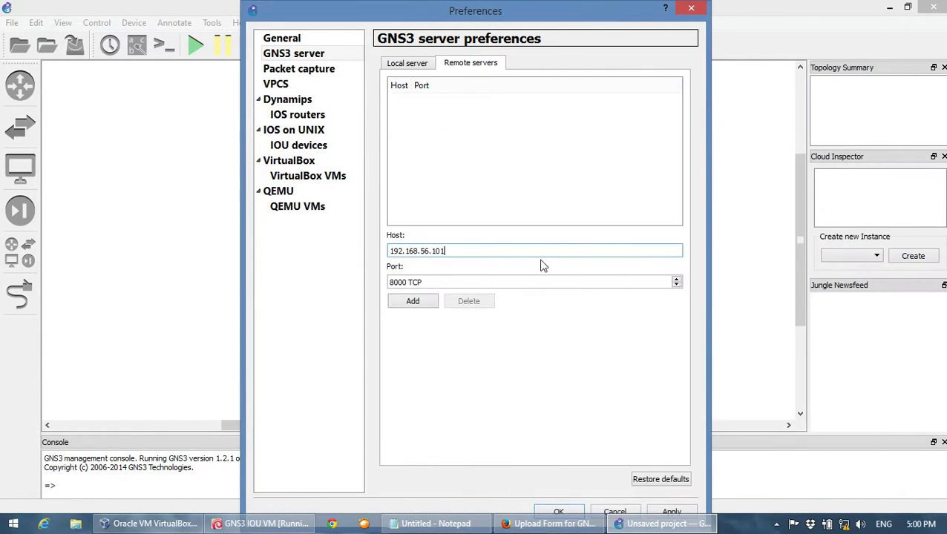
left_click(415, 304)
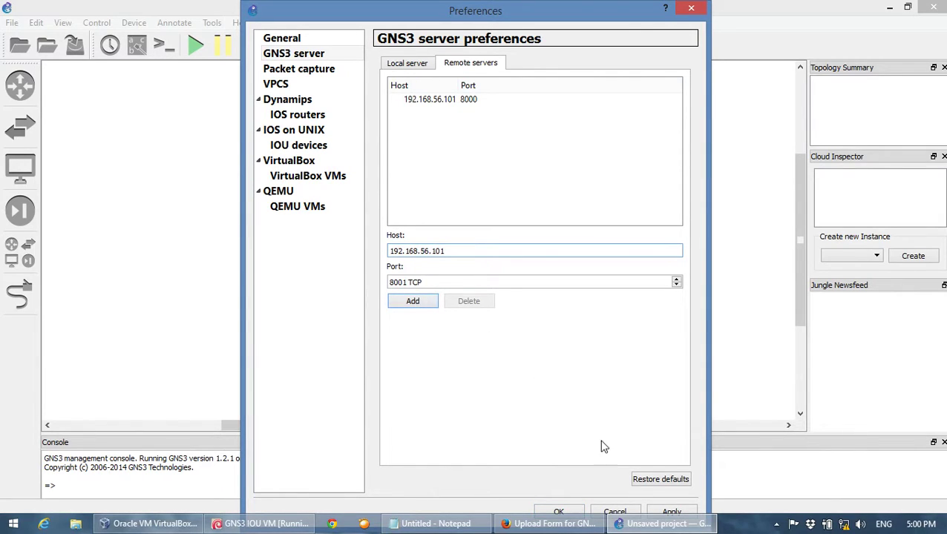
left_click(671, 512)
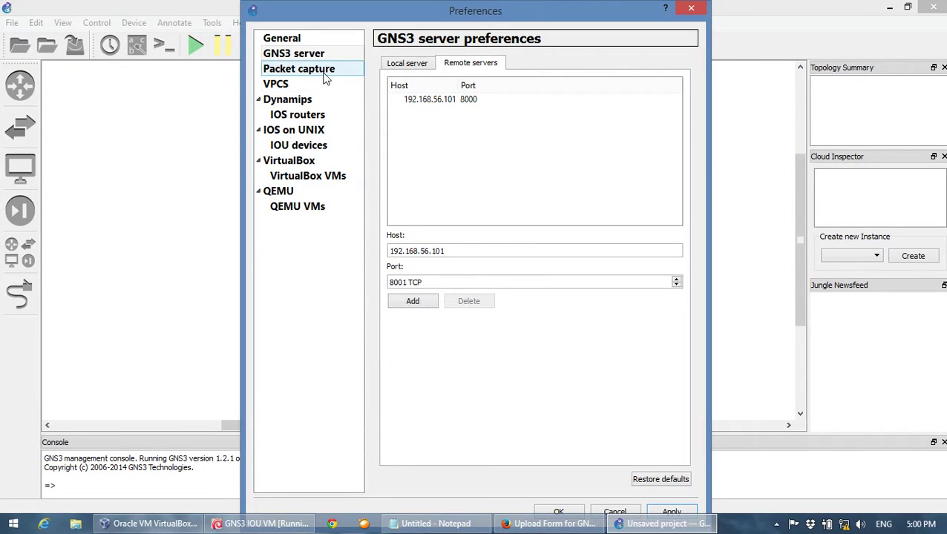
Step: Set the IOURC path in the IOS on UNIX preferences to IOURC.txt from the IOU folder on the Desktop
left_click(319, 118)
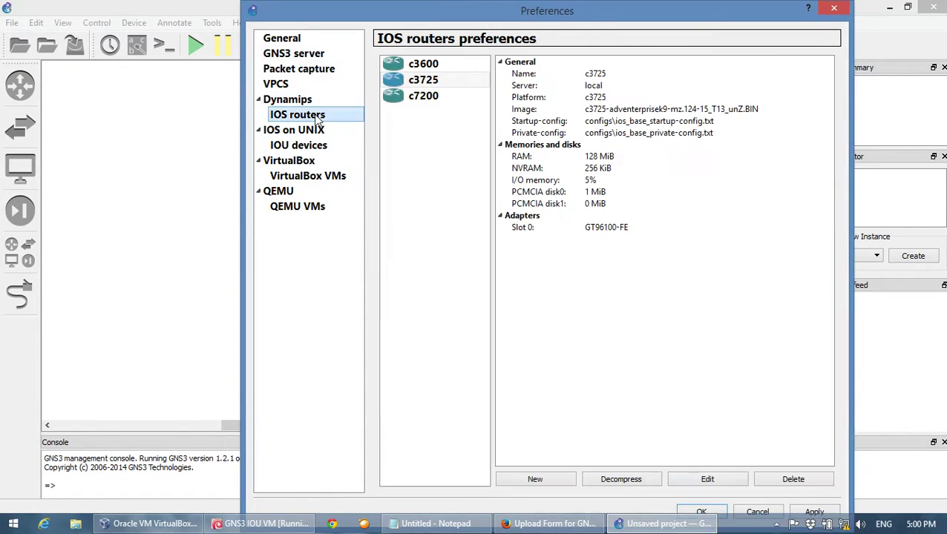
left_click(316, 130)
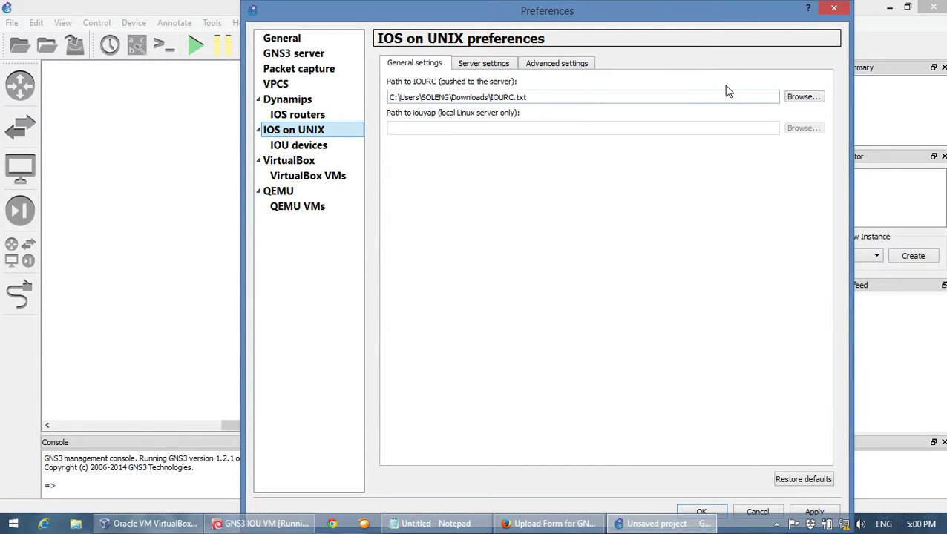
left_click(798, 101)
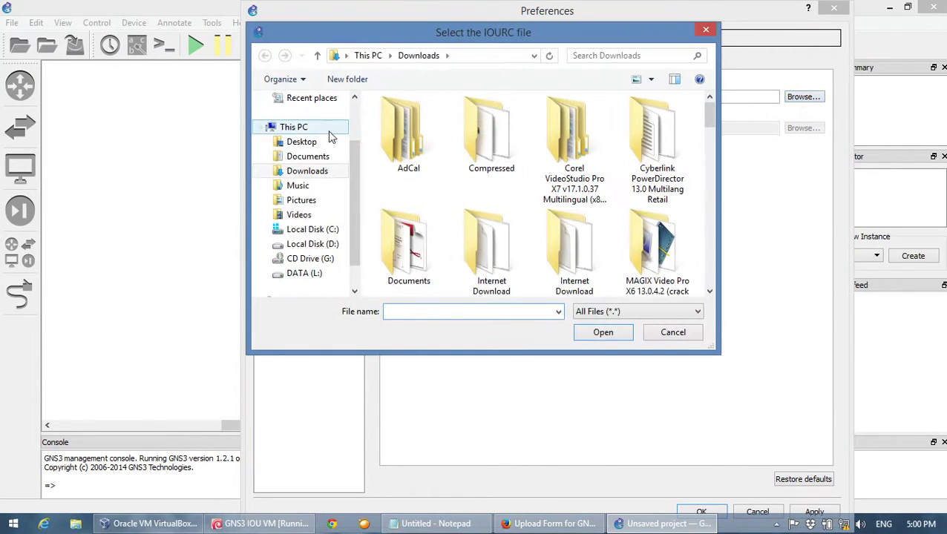
left_click(301, 142)
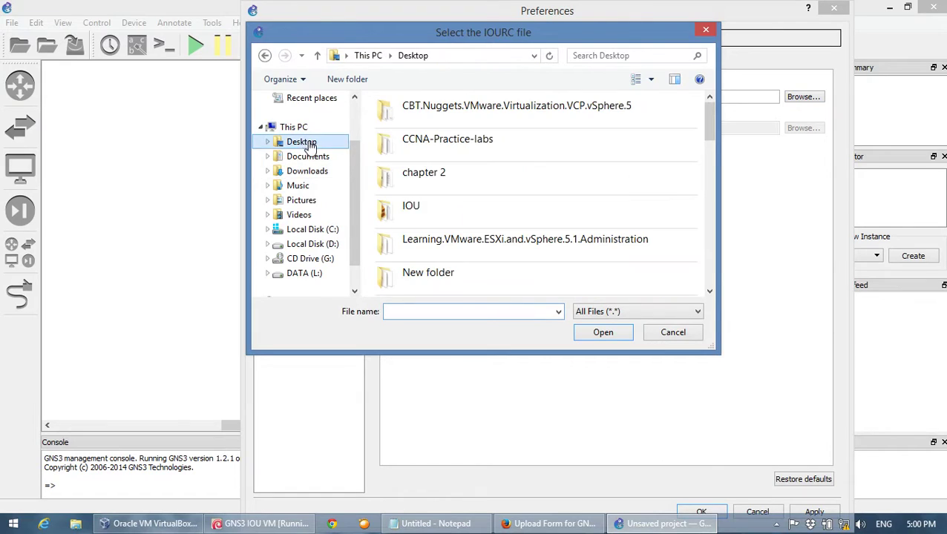
double_click(470, 202)
left_click(450, 178)
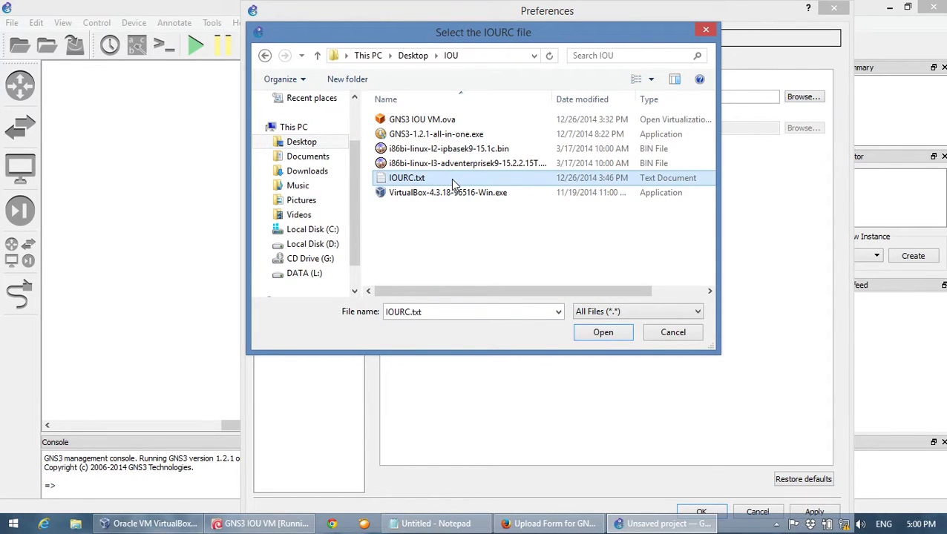
left_click(597, 333)
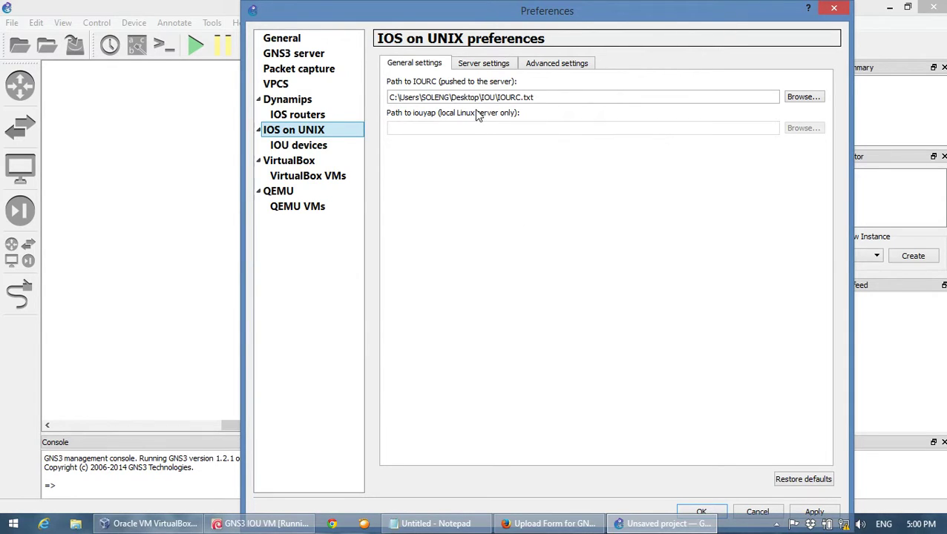
Step: Start a new IOU device on remote server 192.168.56.101:8000 with load balancing turned off
left_click(298, 144)
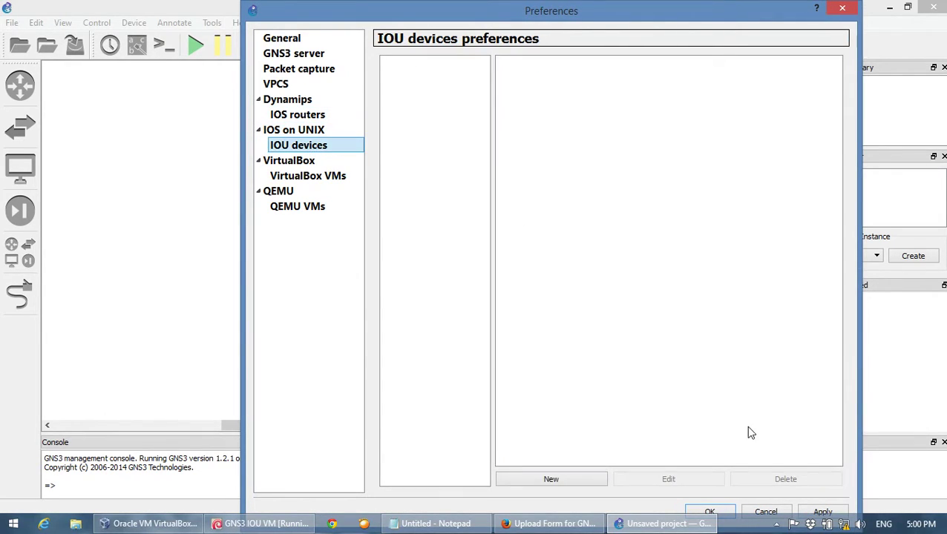
left_click(583, 482)
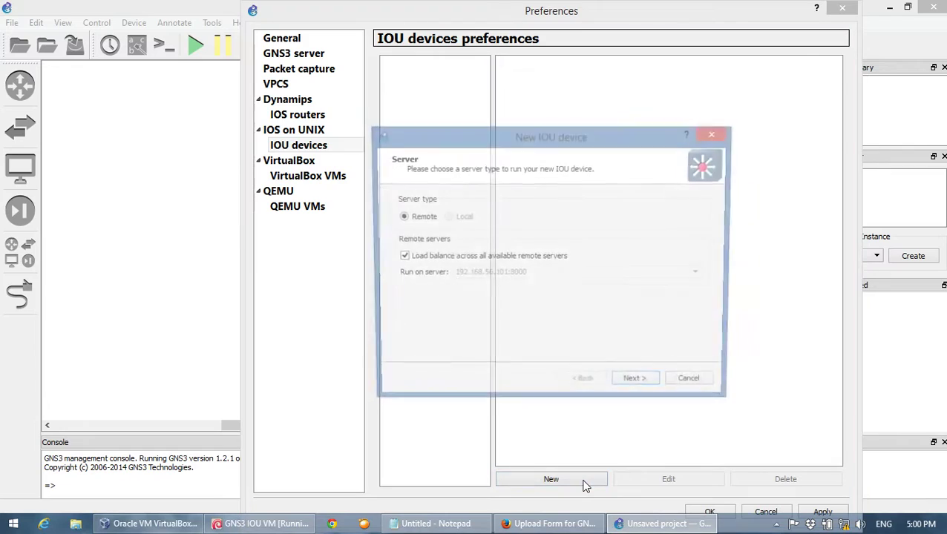
left_click(452, 259)
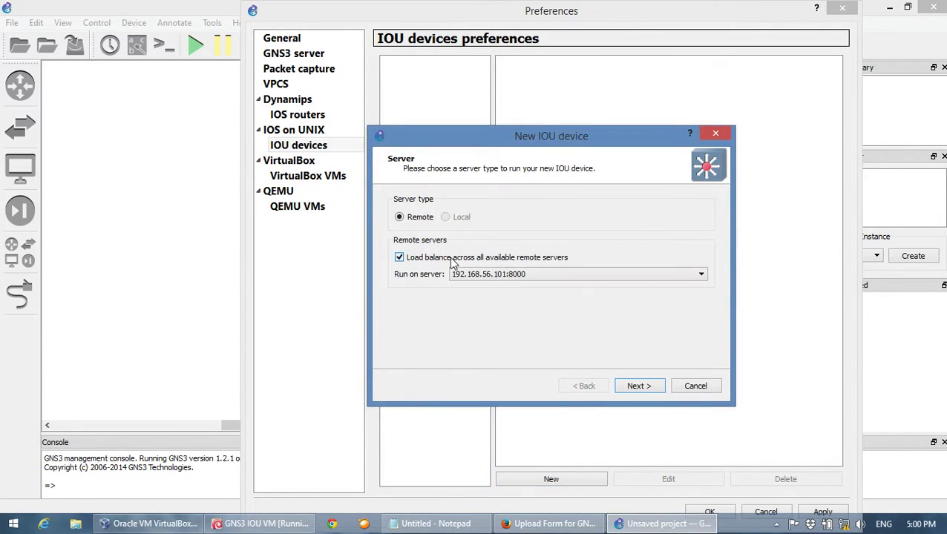
left_click(515, 276)
left_click(519, 287)
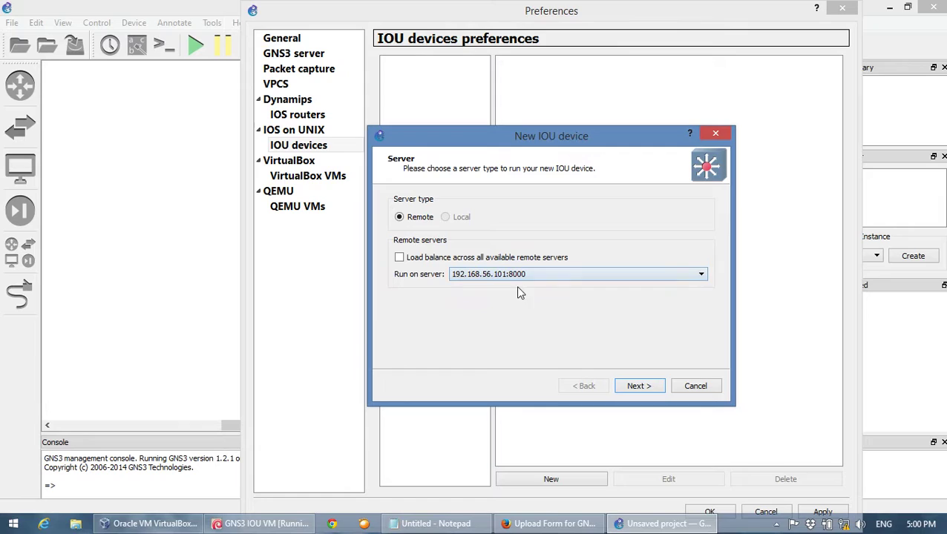
left_click(634, 388)
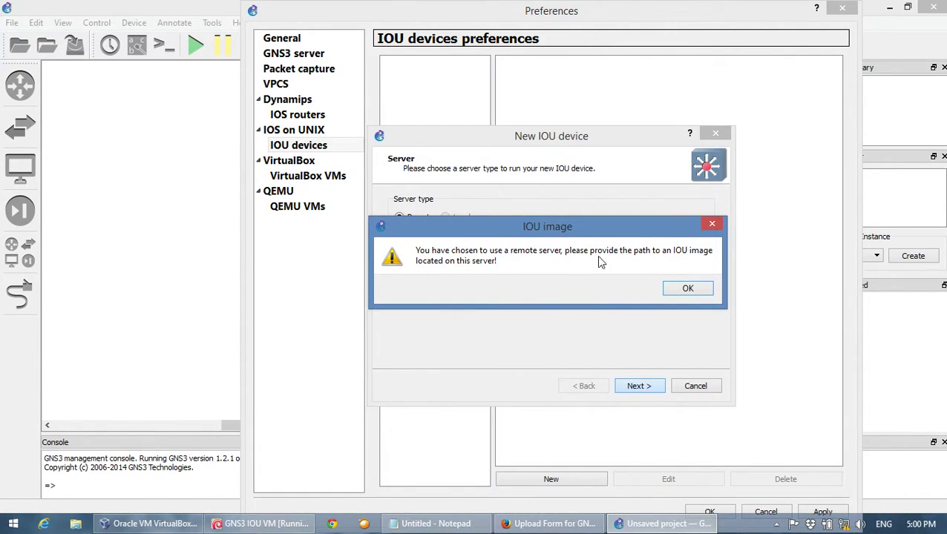
left_click(688, 288)
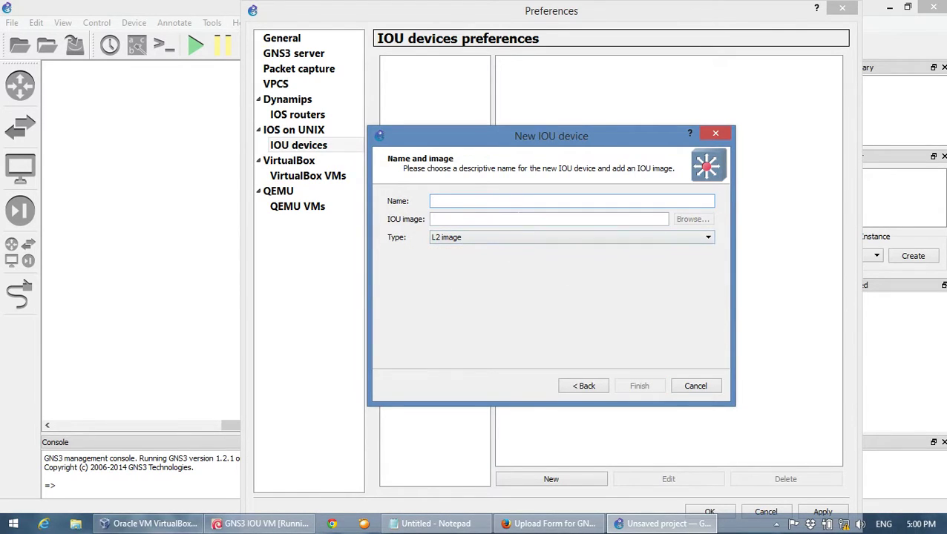
Step: Copy the path /home/gns3/GNS3/images/i86bi-linux-l3-adventerprisek9-15.2.2.15T.bin from the browser's upload page into the new device's IOU image setting
left_click(552, 524)
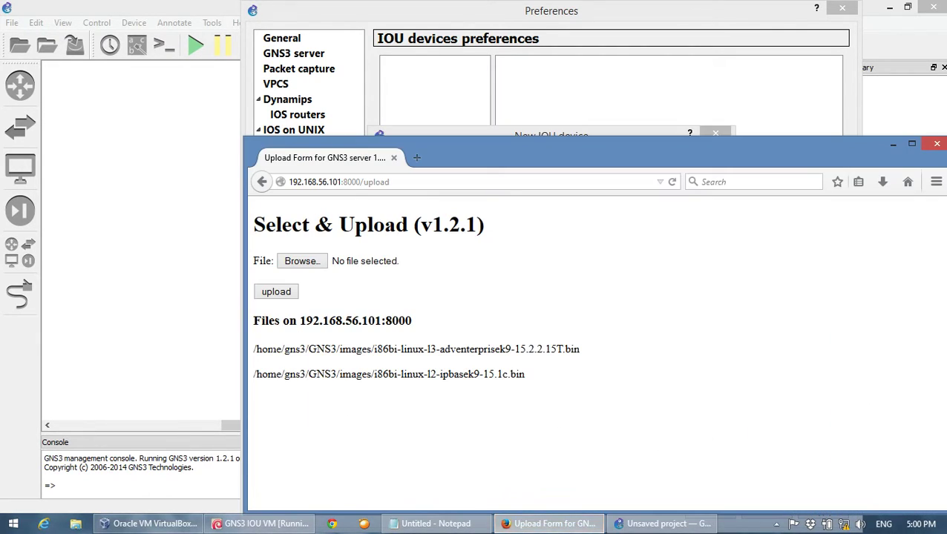
left_click_drag(253, 350, 600, 350)
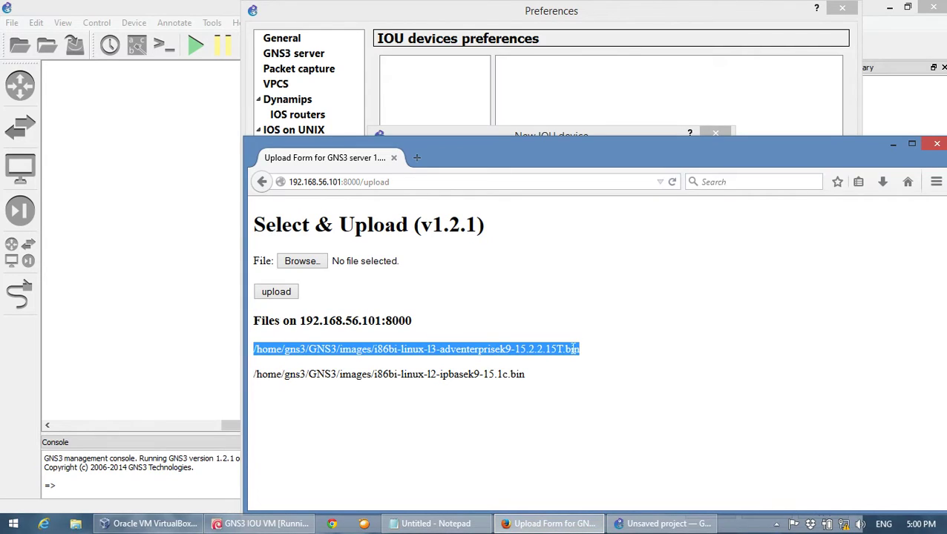
right_click(573, 349)
left_click(612, 358)
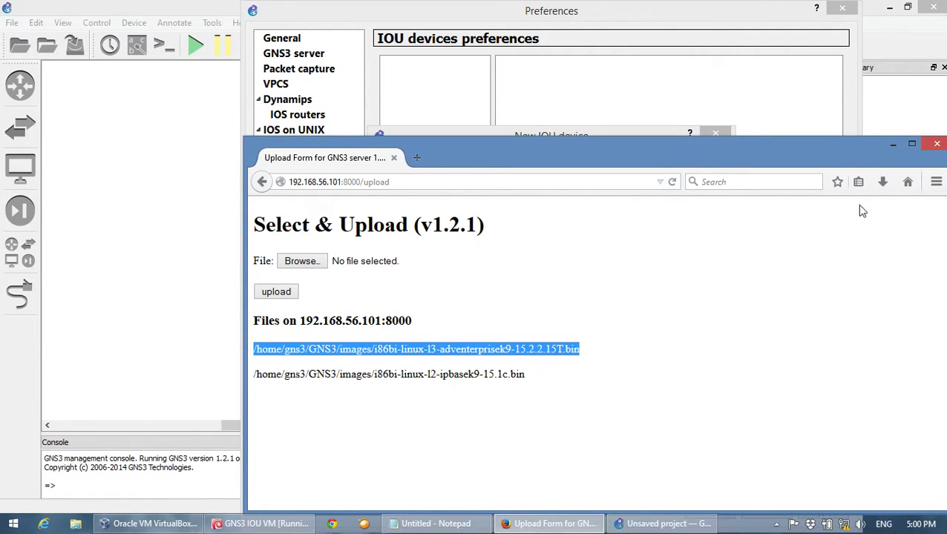
left_click(892, 146)
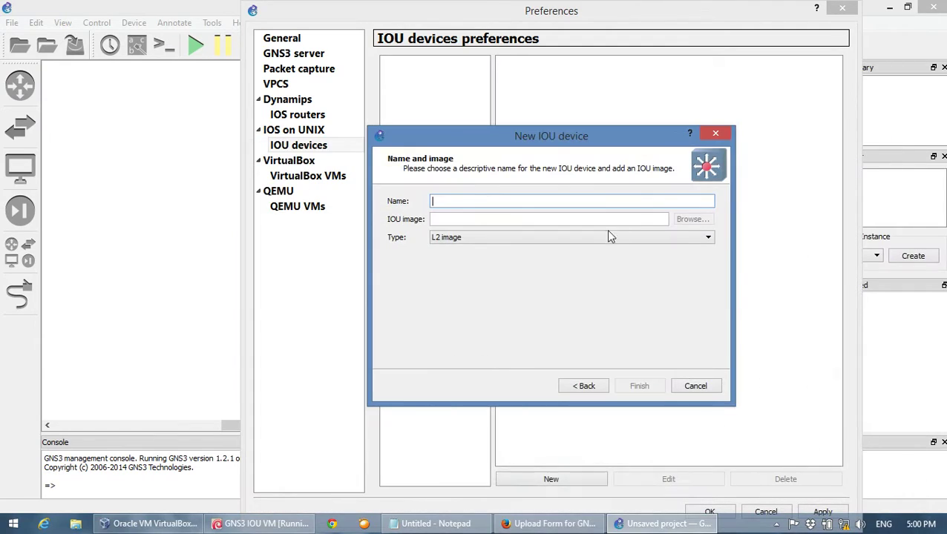
left_click(490, 220)
right_click(486, 220)
left_click(516, 299)
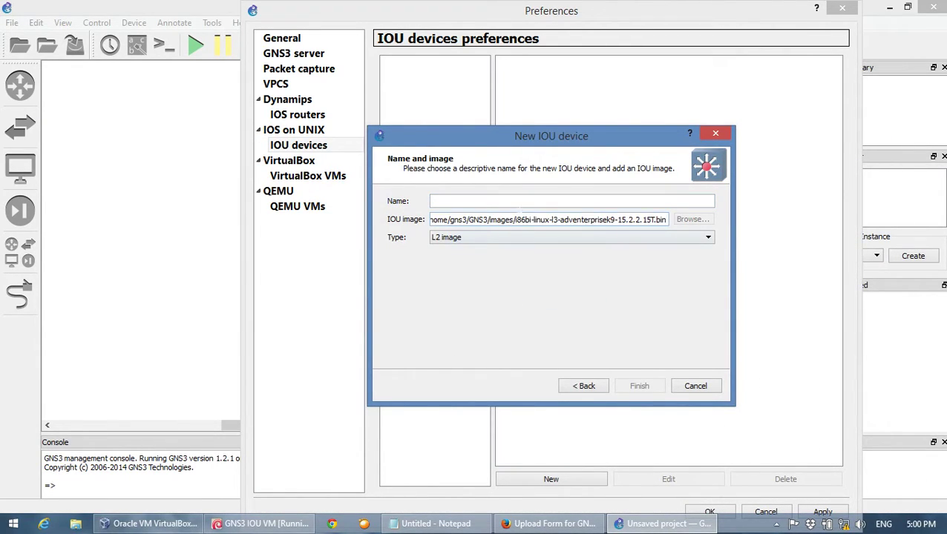
Step: Name the new IOU device L3, set its type to L3 image, and finish creating it
type("L3")
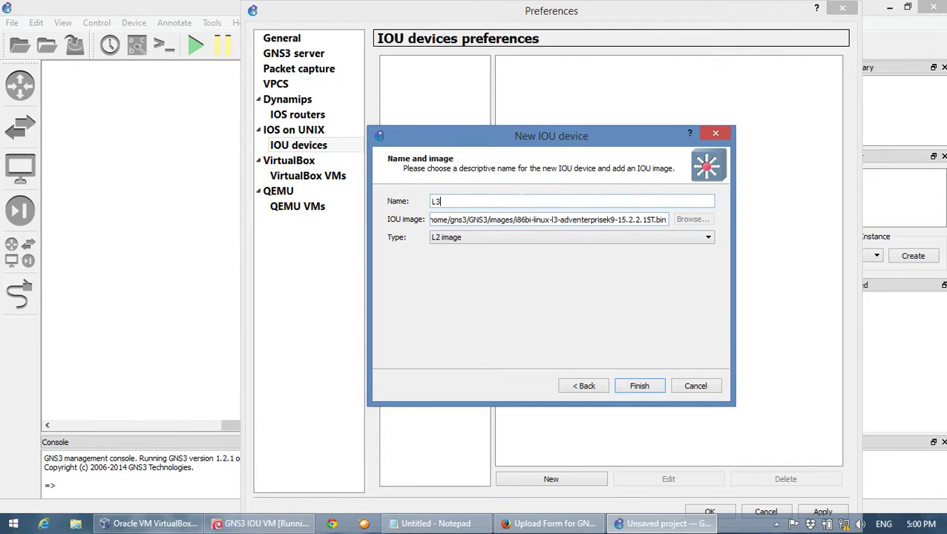
left_click(506, 235)
left_click(507, 259)
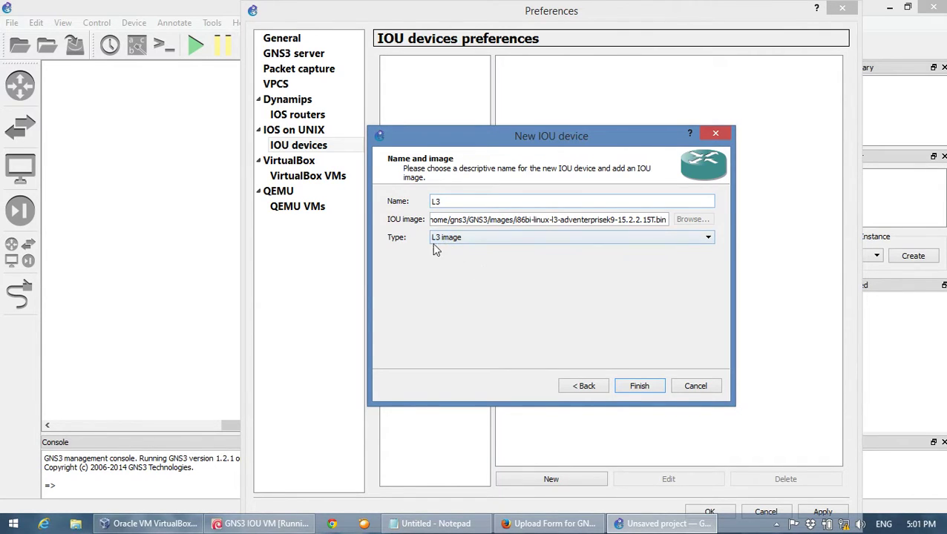
left_click(641, 389)
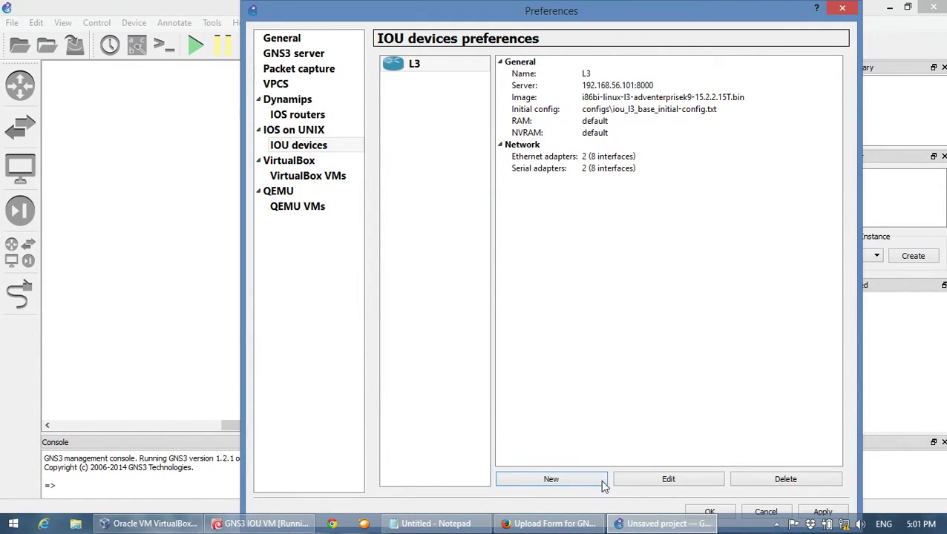
Step: Start a second remote IOU device using the image path /home/gns3/GNS3/images/i86bi-linux-l2-ipbasek9-15.1c.bin copied from the browser's upload page
left_click(575, 484)
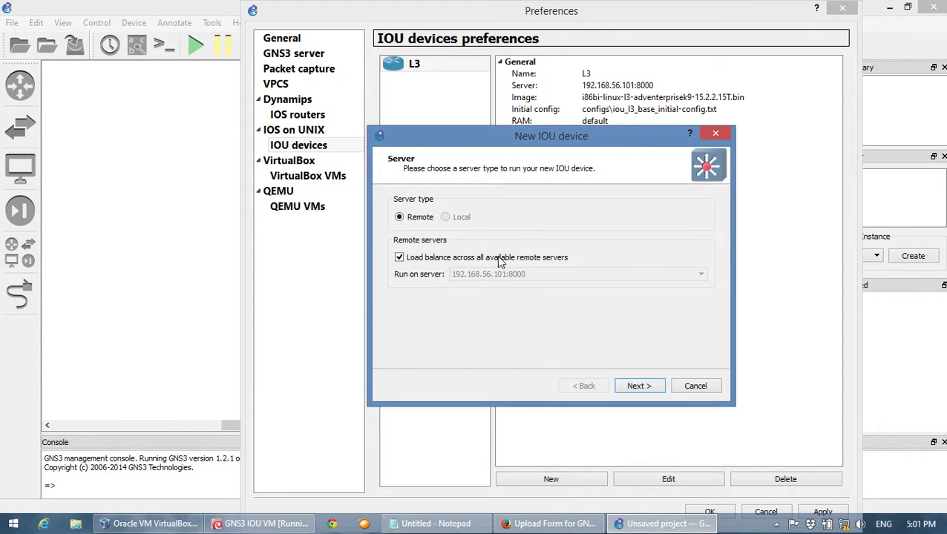
left_click(623, 387)
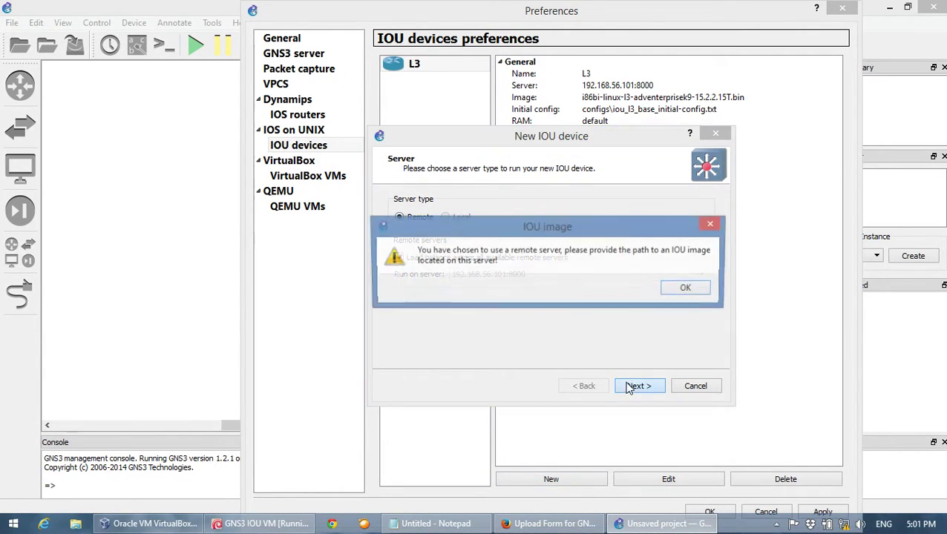
left_click(678, 289)
left_click(586, 525)
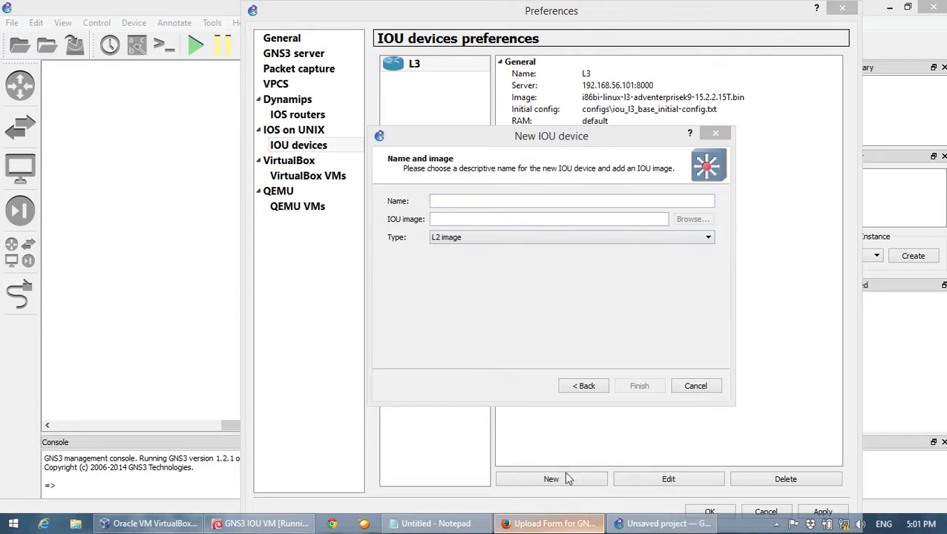
left_click_drag(254, 374, 537, 381)
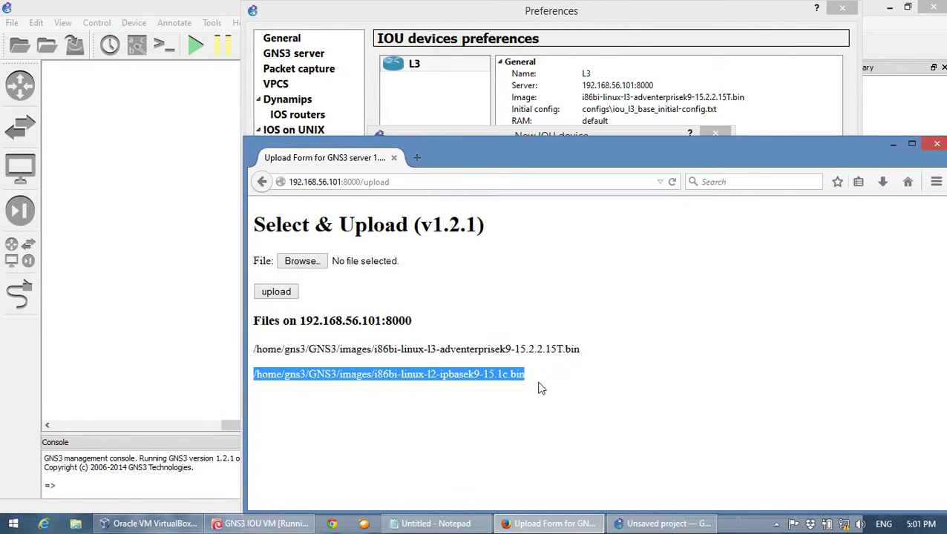
right_click(500, 373)
left_click(519, 382)
left_click(892, 144)
right_click(522, 222)
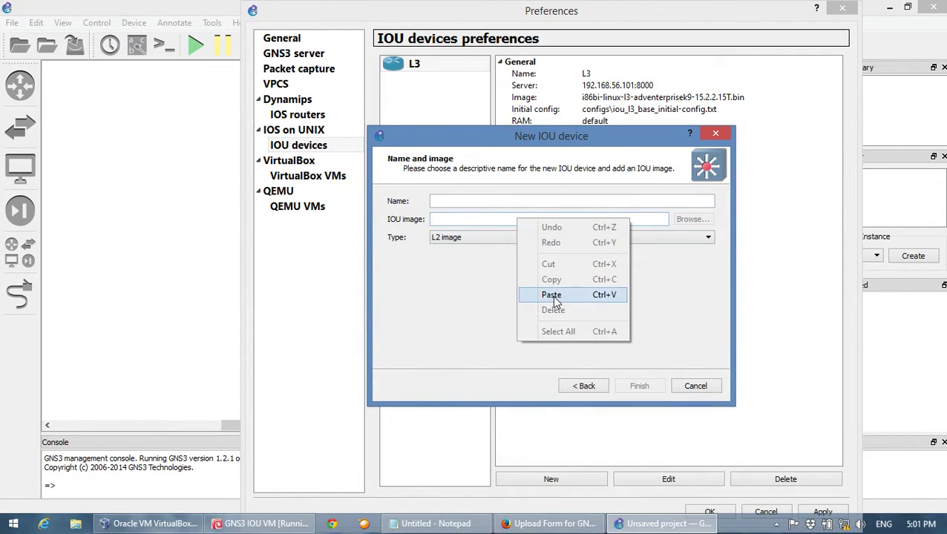
left_click(552, 295)
Step: Name the second IOU device L2, finish creating it, and apply and close the preferences
left_click(445, 201)
type("L")
left_click(640, 386)
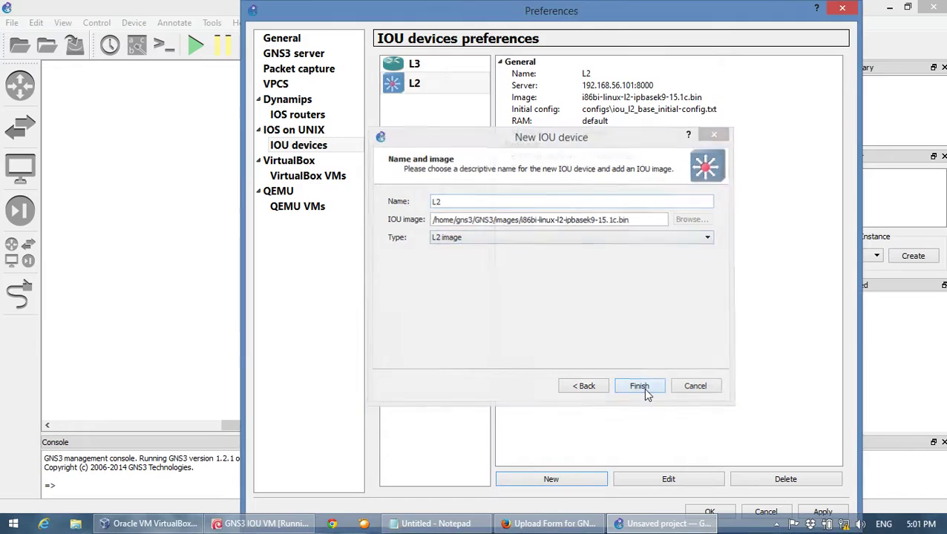
left_click(811, 512)
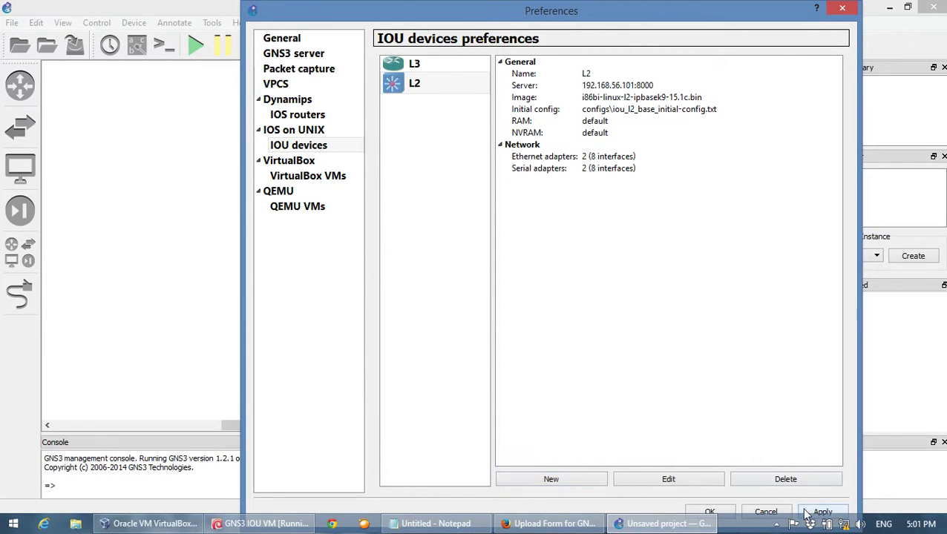
left_click(713, 513)
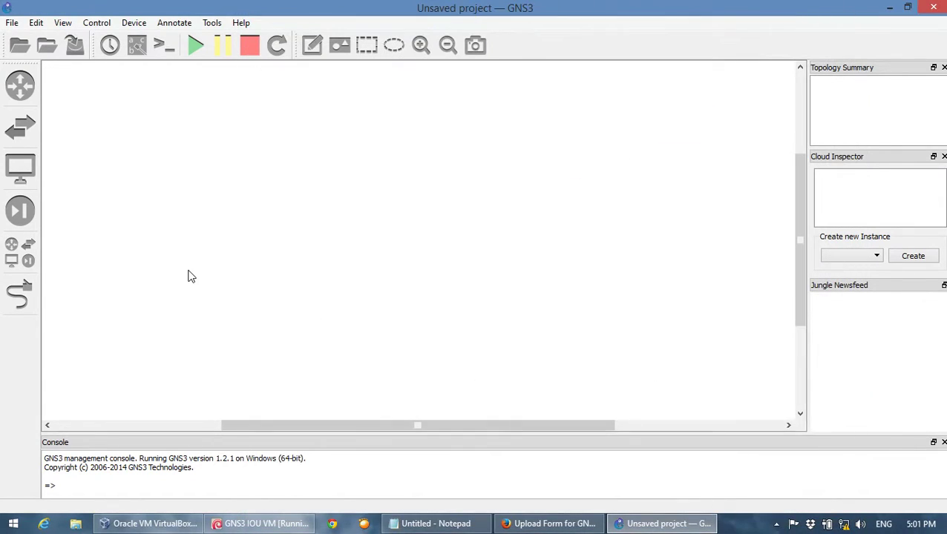
Step: Place an L3 router from the routers list in the upper-left area of the workspace
left_click(20, 87)
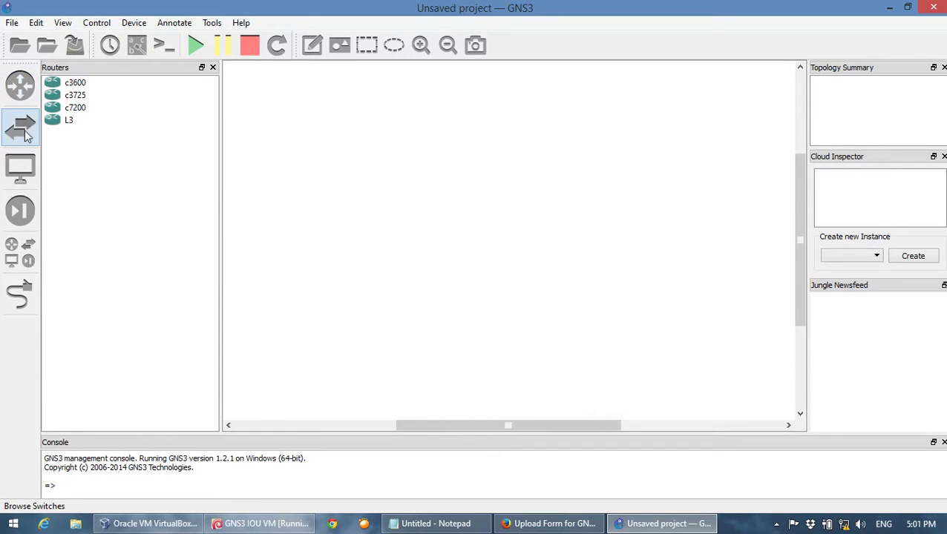
left_click_drag(65, 120, 289, 123)
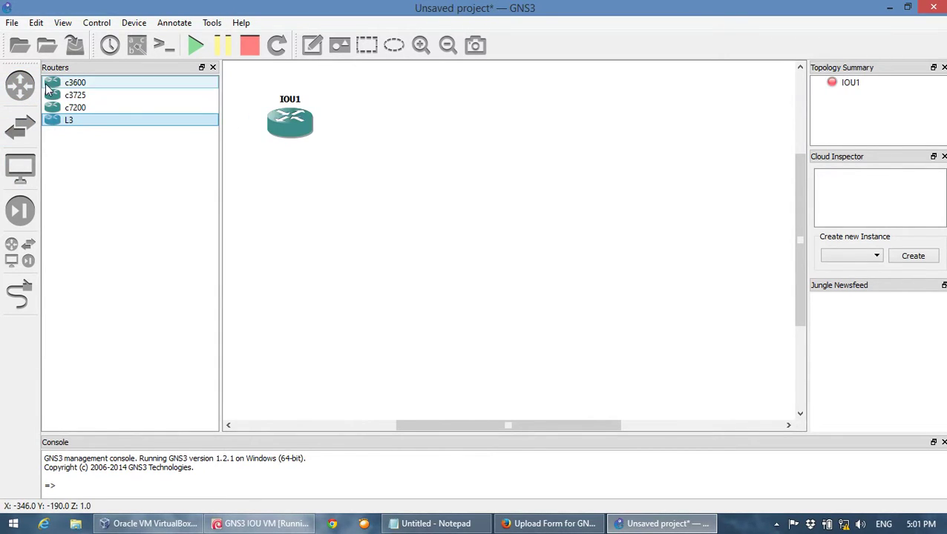
Step: Place an L2 switch in the upper-right area of the workspace and move the IOU1 router slightly towards it
left_click(22, 140)
left_click_drag(56, 158, 632, 123)
left_click_drag(310, 133, 390, 131)
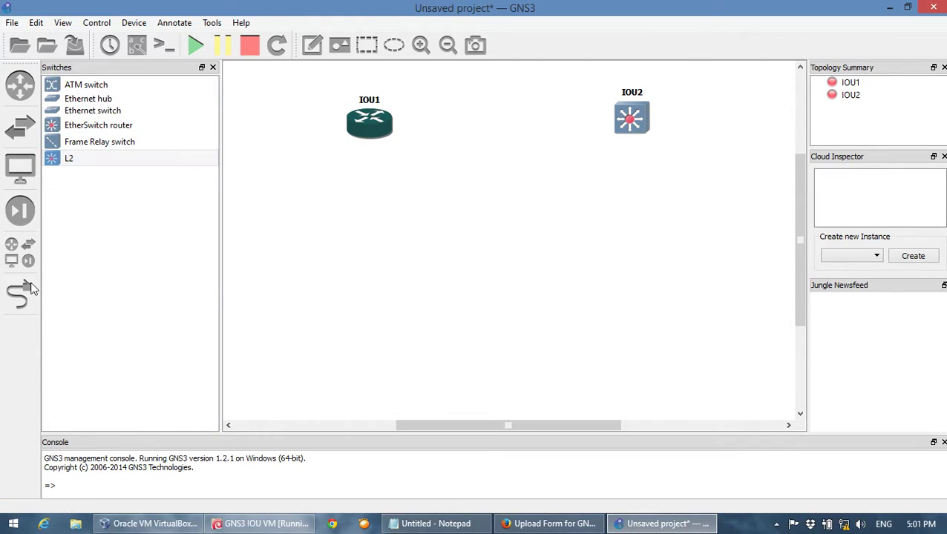
Step: Link Ethernet0/0 of the IOU1 router to Ethernet0/0 of the IOU2 switch
left_click(20, 295)
left_click(377, 127)
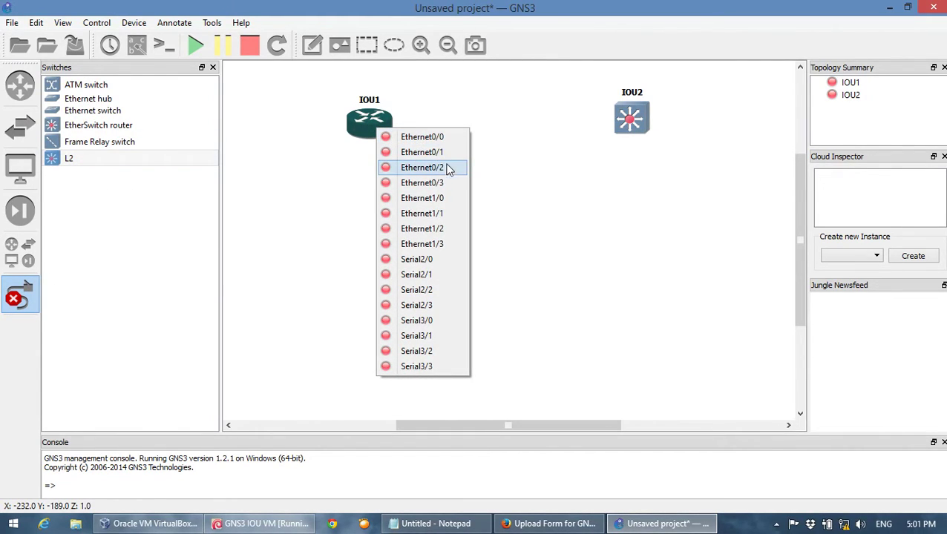
left_click(444, 138)
left_click(629, 117)
left_click(653, 124)
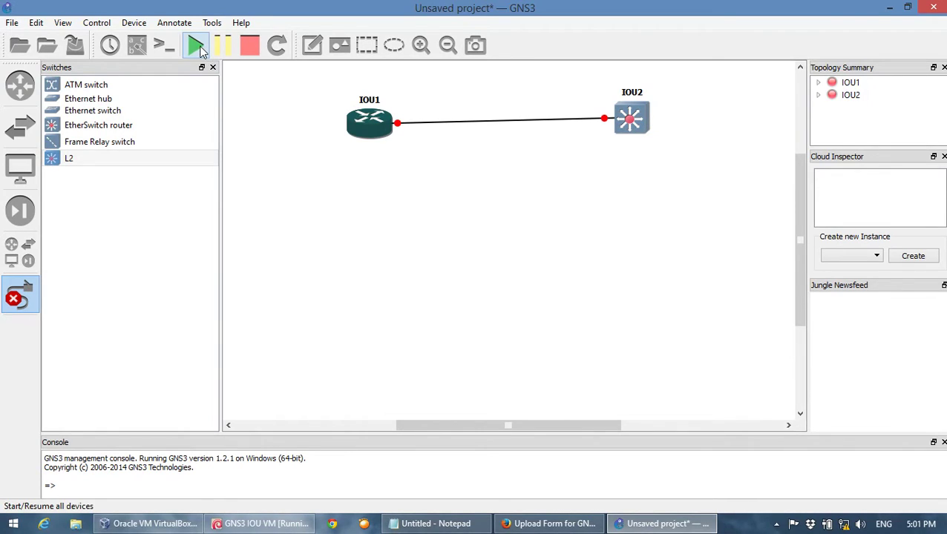
Step: Show the interface labels in the topology, start all devices, and leave link-adding mode
left_click(137, 44)
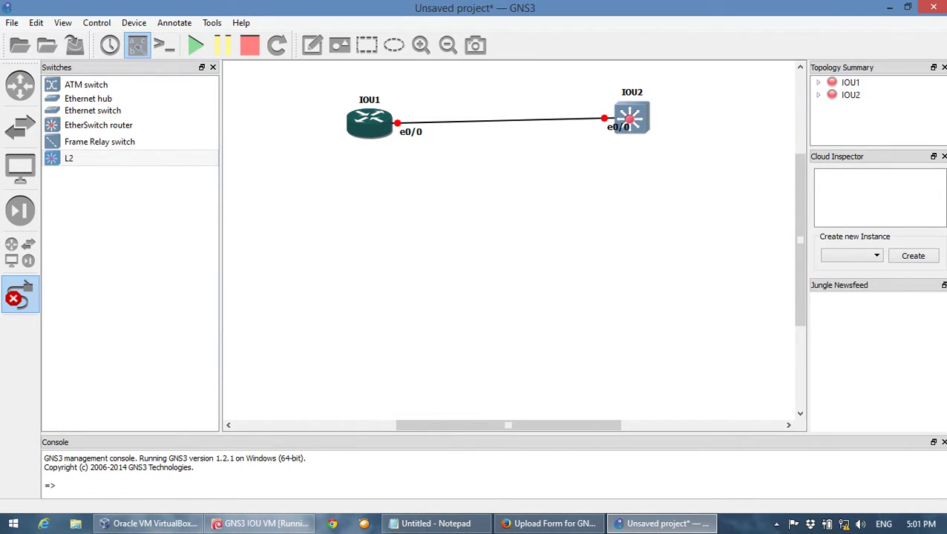
left_click(204, 53)
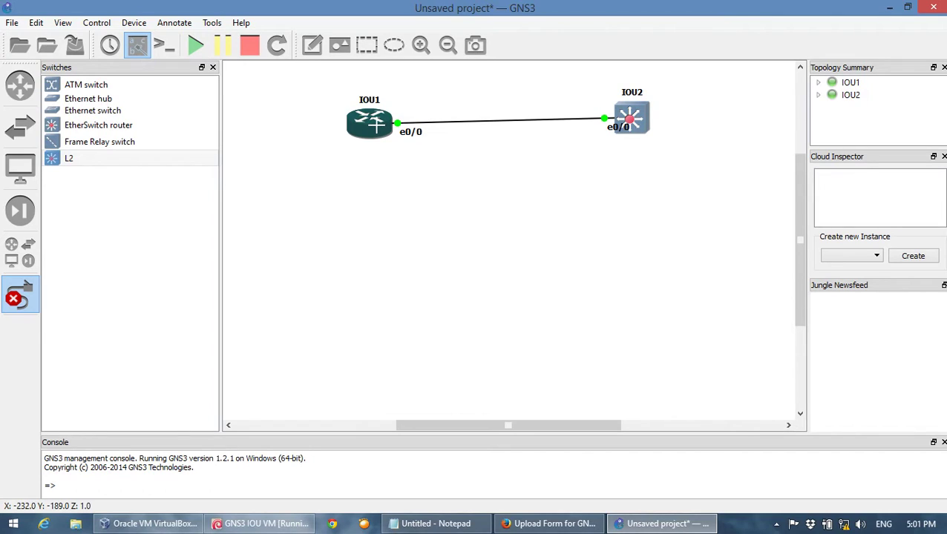
key("Escape")
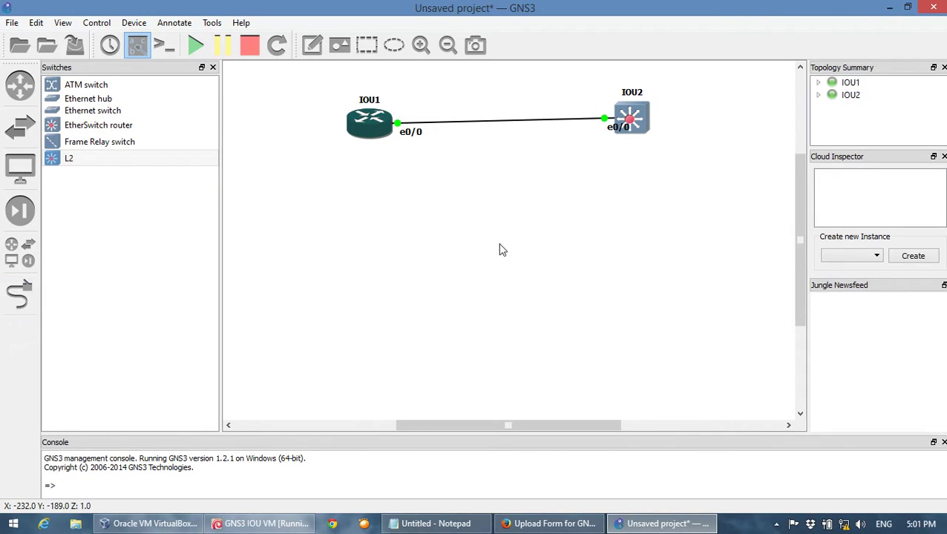
Step: Open a console for IOU1 and one for IOU2, minimizing each window
right_click(375, 127)
left_click(404, 169)
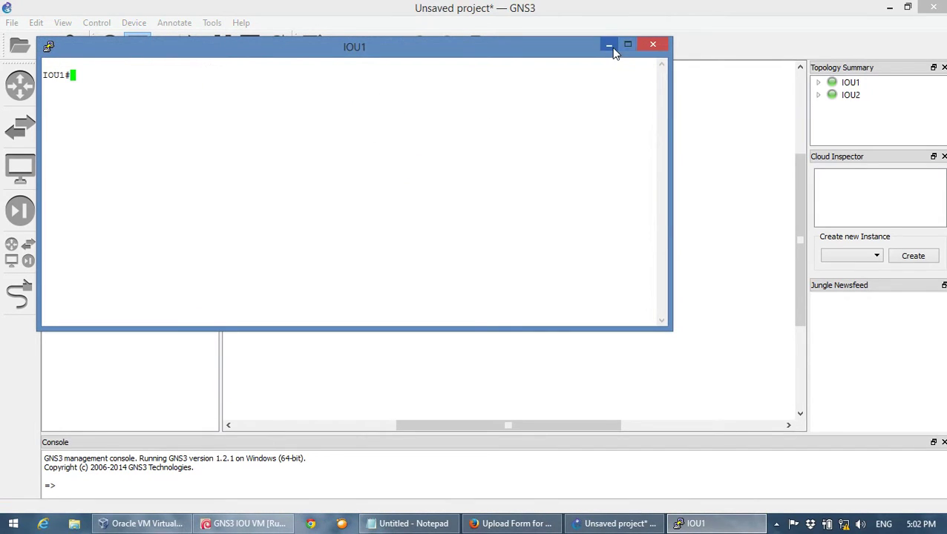
left_click(609, 45)
right_click(621, 123)
left_click(653, 155)
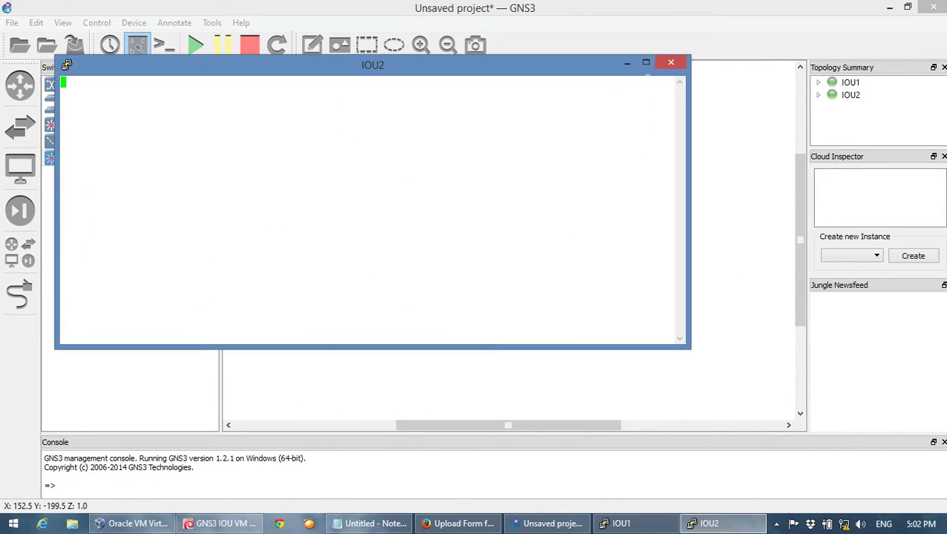
left_click(627, 64)
Step: Restore both consoles with IOU2's window offset beside IOU1's, and run show run on IOU2
left_click(621, 523)
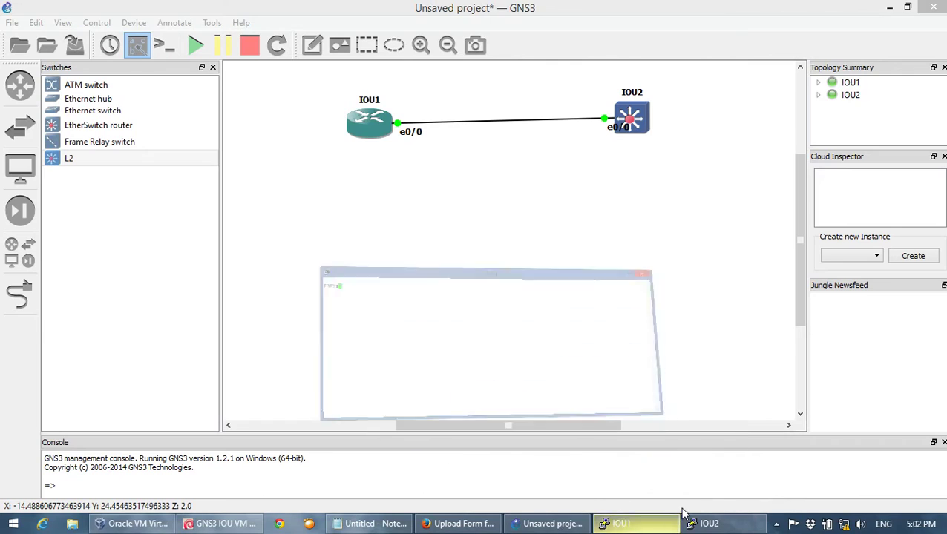
left_click(731, 527)
left_click_drag(353, 72, 494, 53)
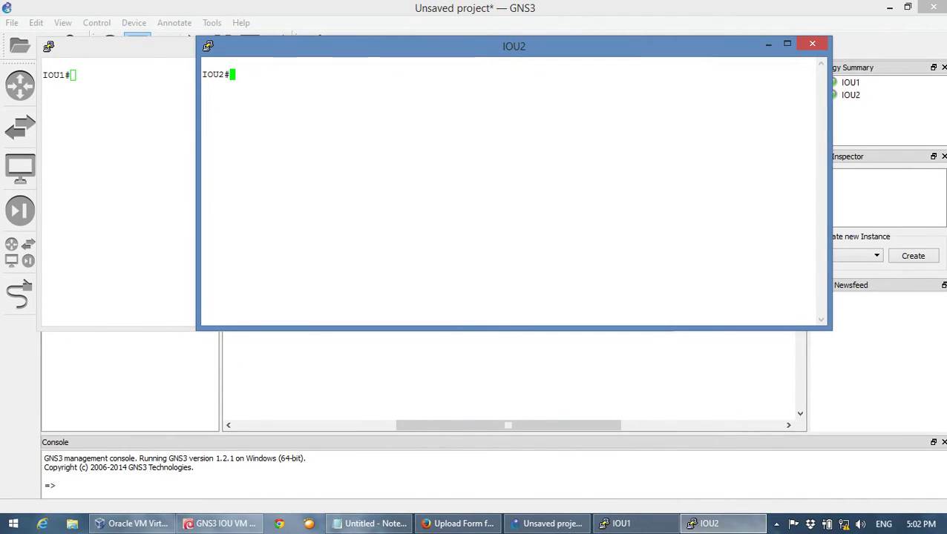
type("show run")
key("Return")
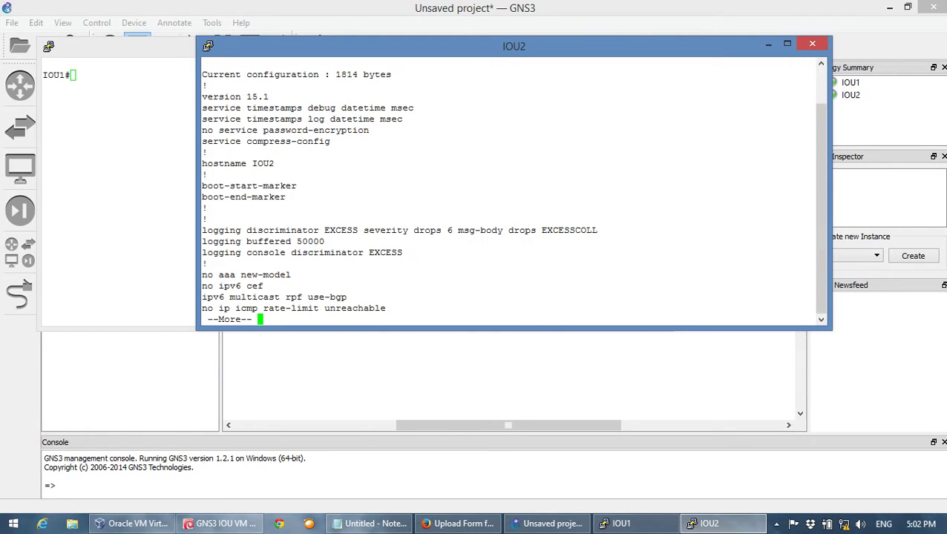
Step: Switch to the IOU1 console and display its running configuration with show run
key("alt+Tab")
type("show ru")
key("Tab")
key("Return")
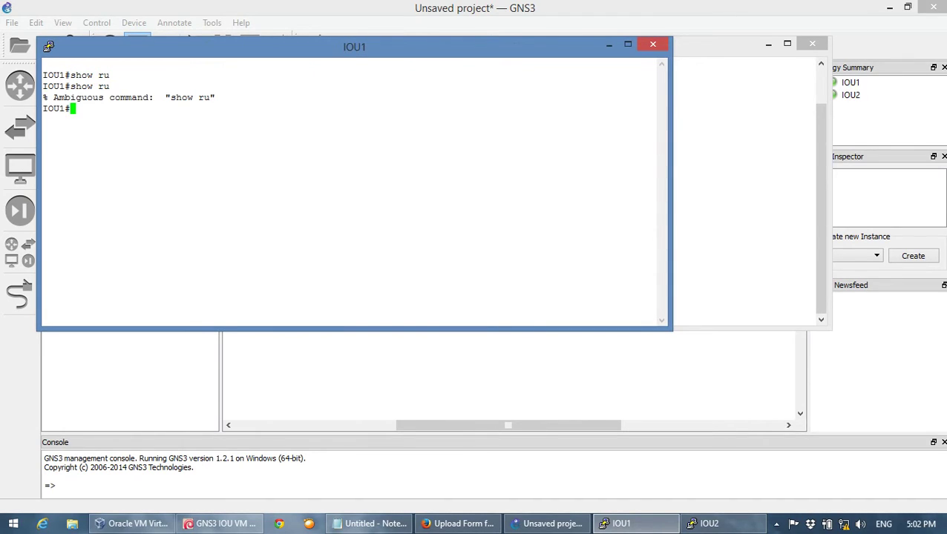
type("show run")
key("Tab")
key("Return")
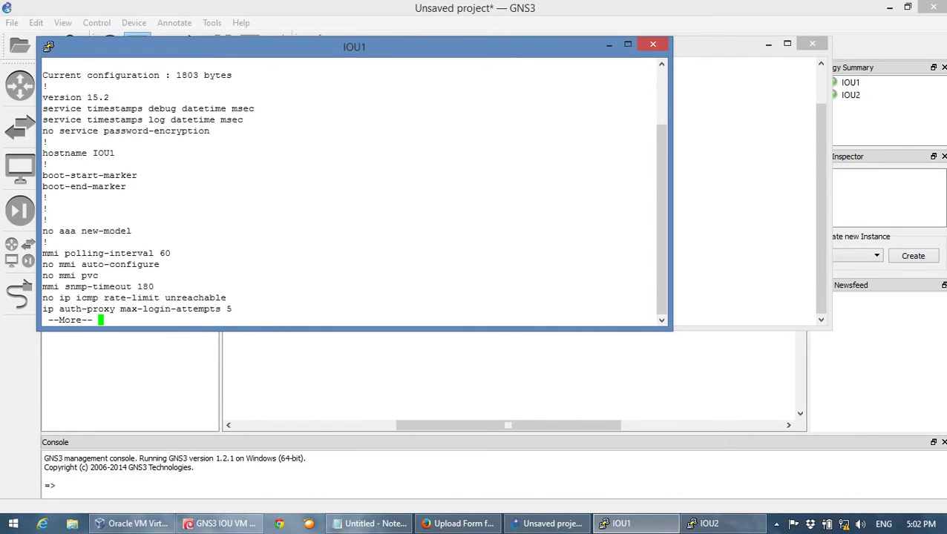
Step: Minimize the IOU1 and IOU2 consoles to return to the topology workspace
left_click(607, 44)
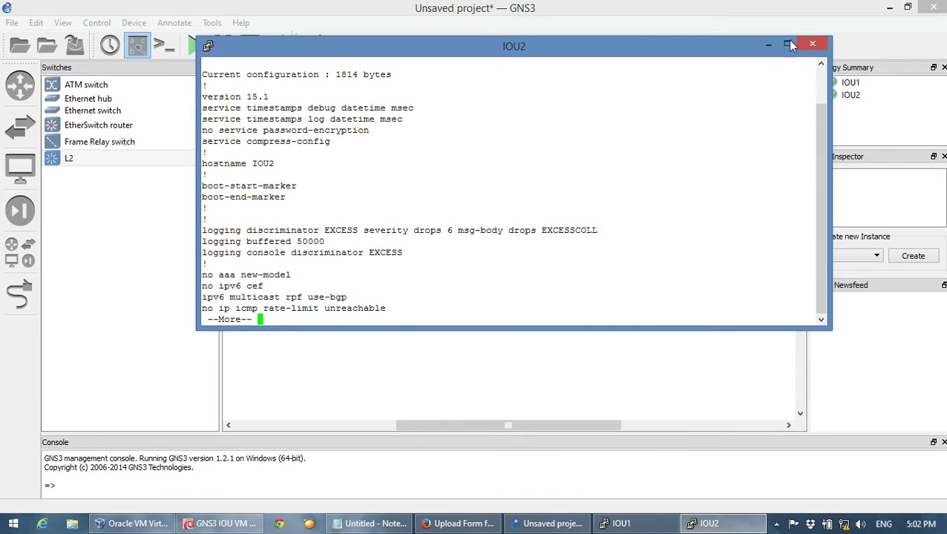
left_click_drag(579, 57, 602, 159)
left_click(787, 148)
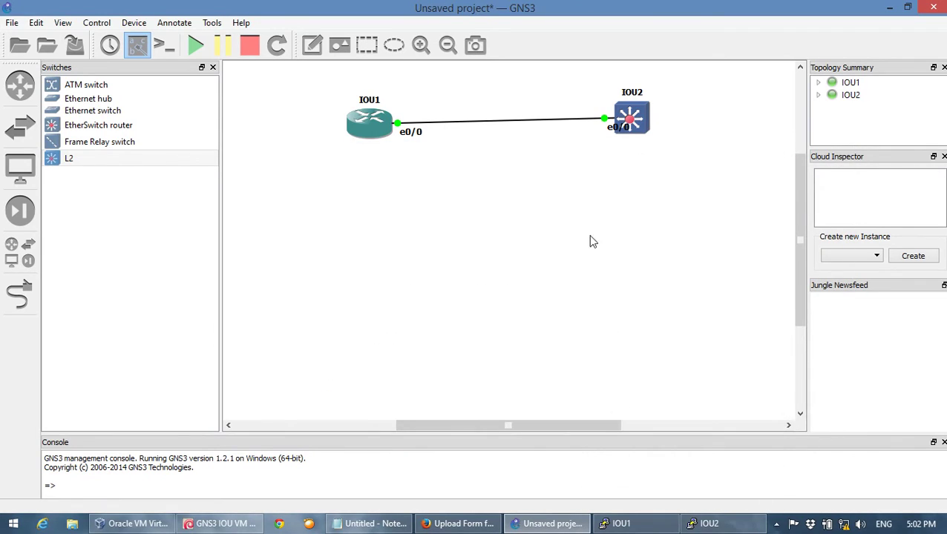
Step: Switch to the untitled Notepad notes about setting up IOU L2 and L3
left_click(379, 523)
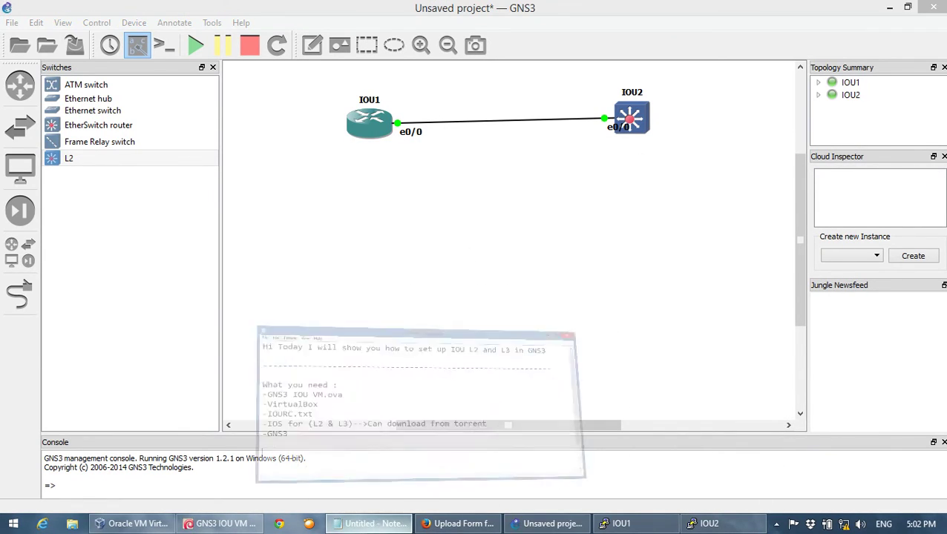